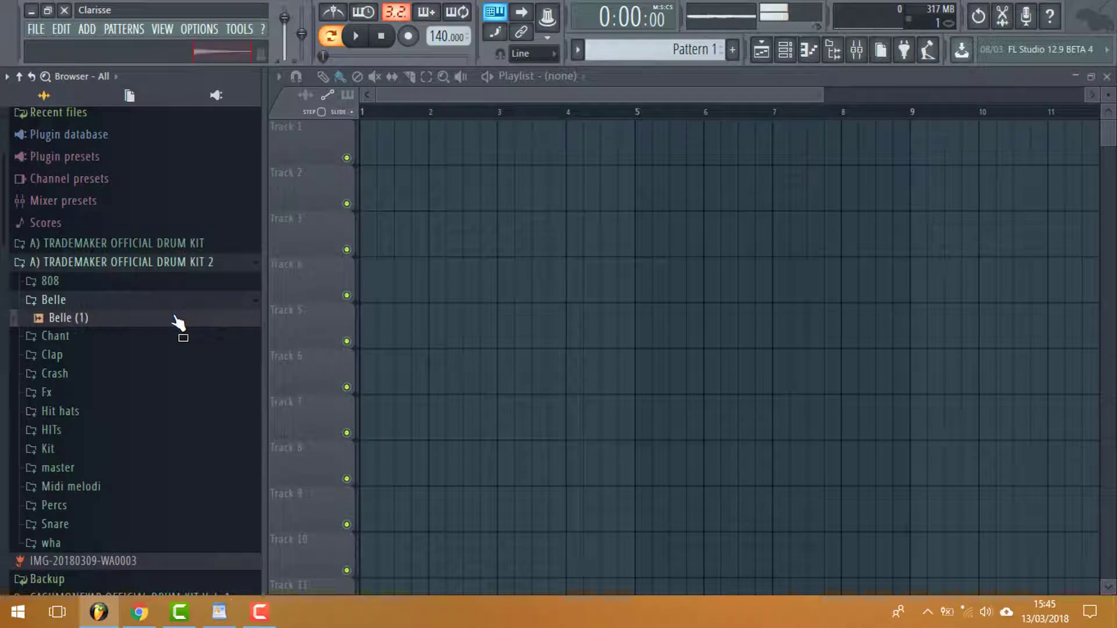
Step: Insert a reFX Nexus instrument as a new channel and move its window fully into view
click(201, 264)
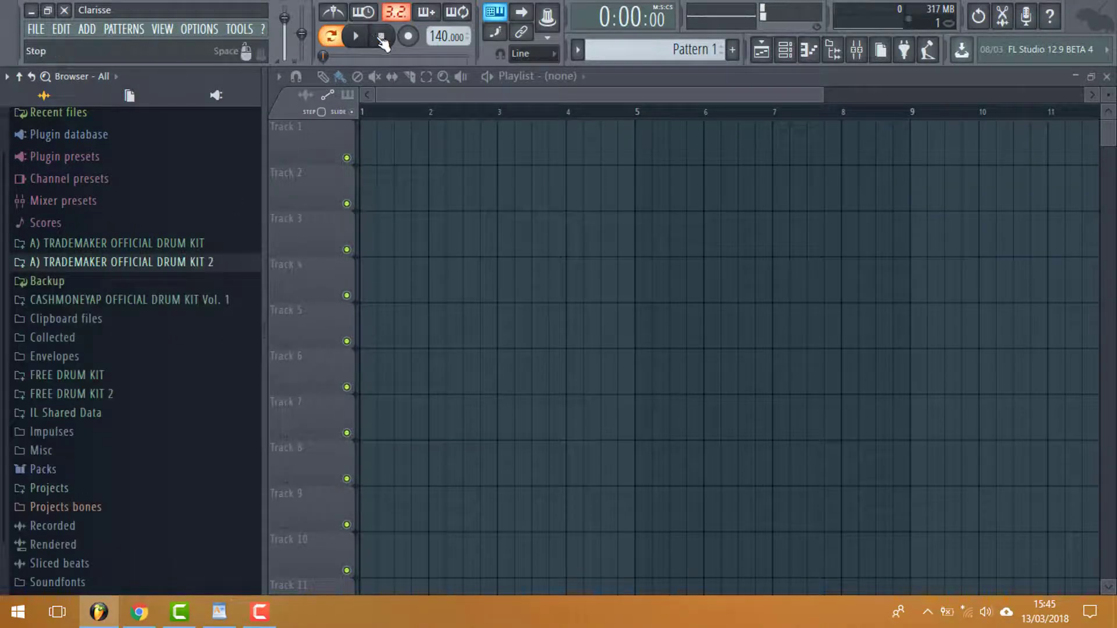
click(785, 50)
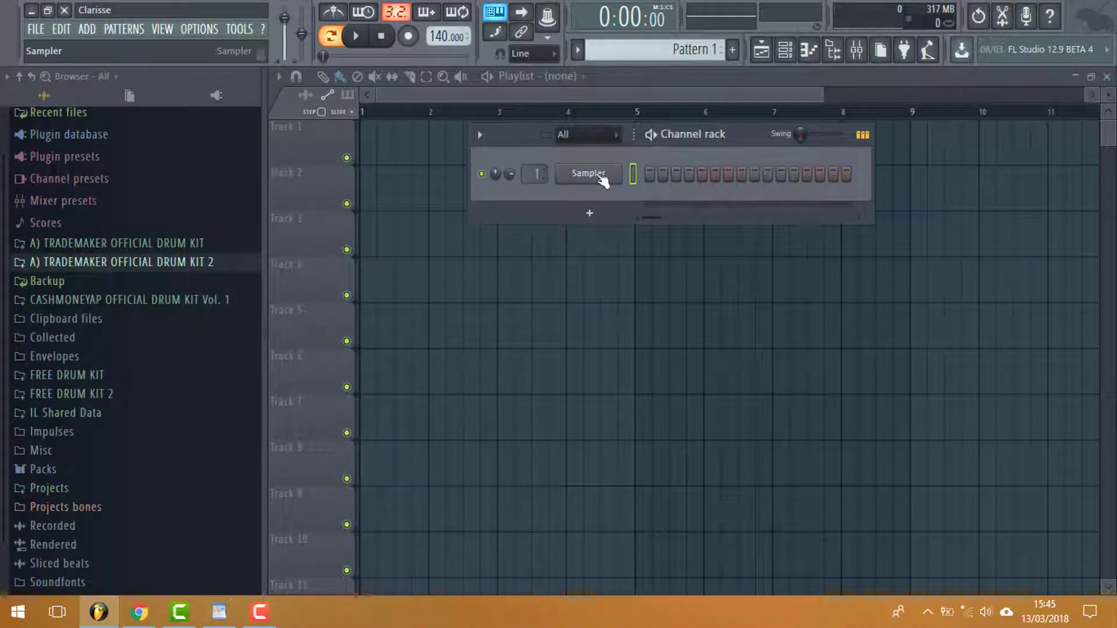
right_click(591, 174)
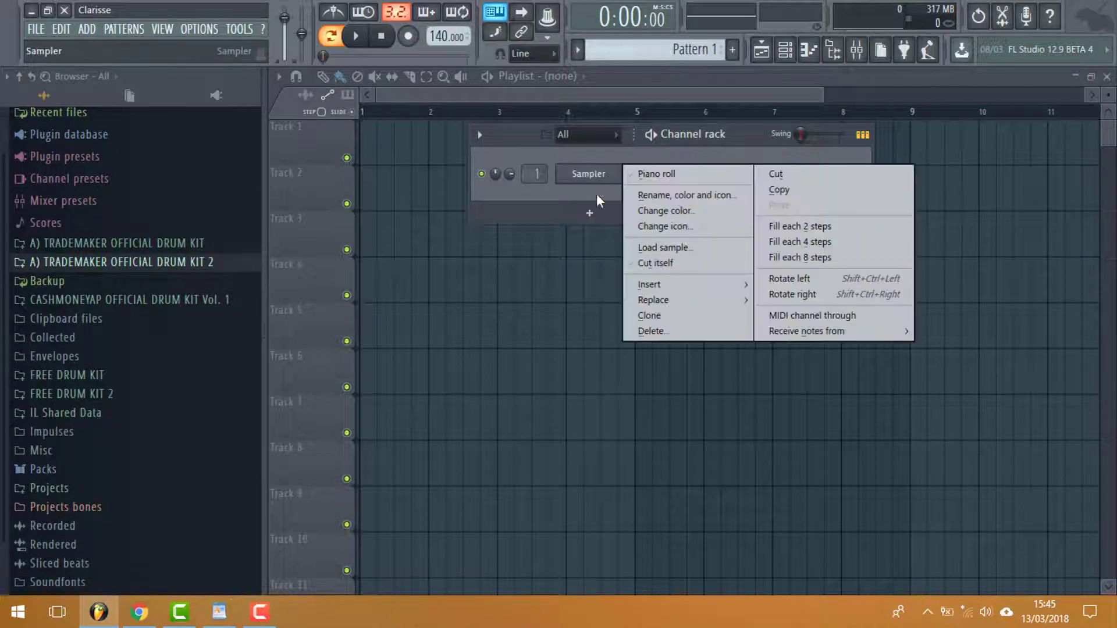
mouse_move(663, 287)
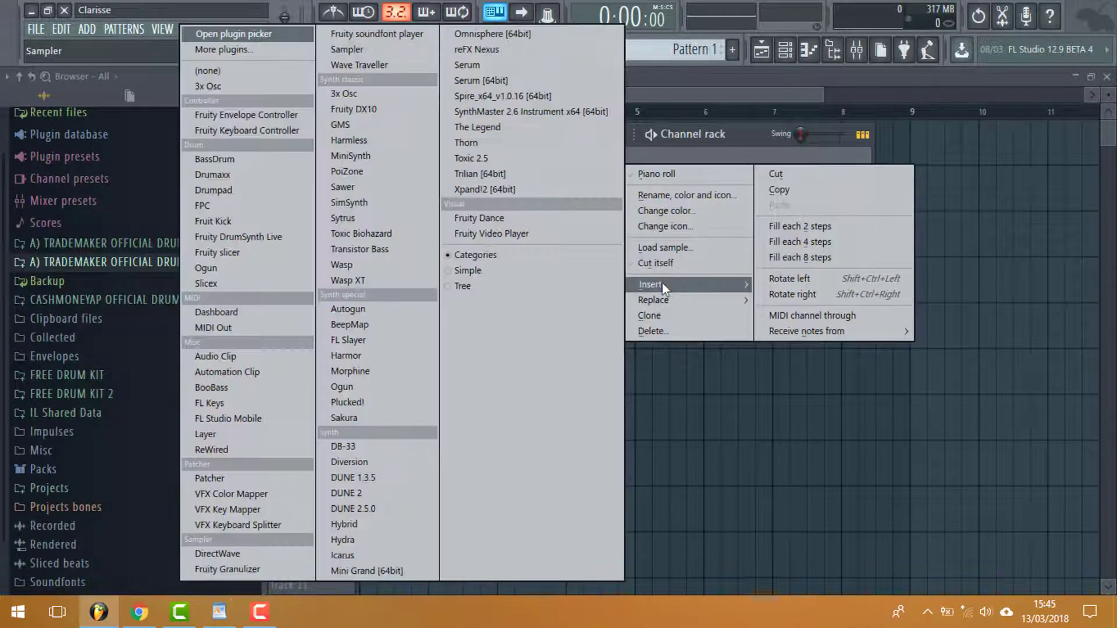
click(520, 51)
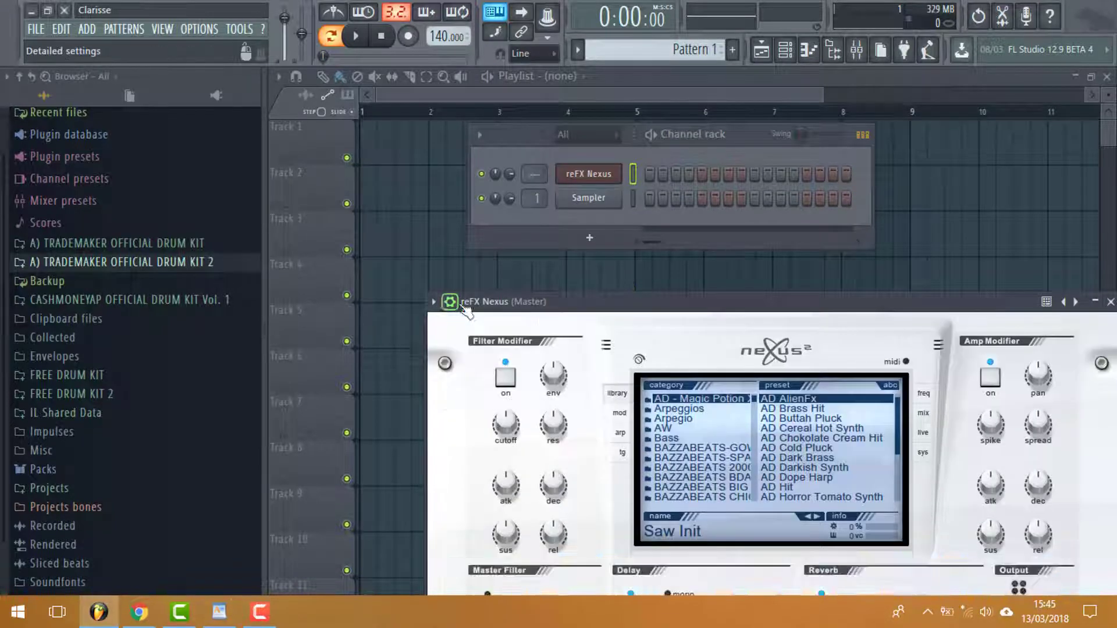
drag(525, 304, 498, 152)
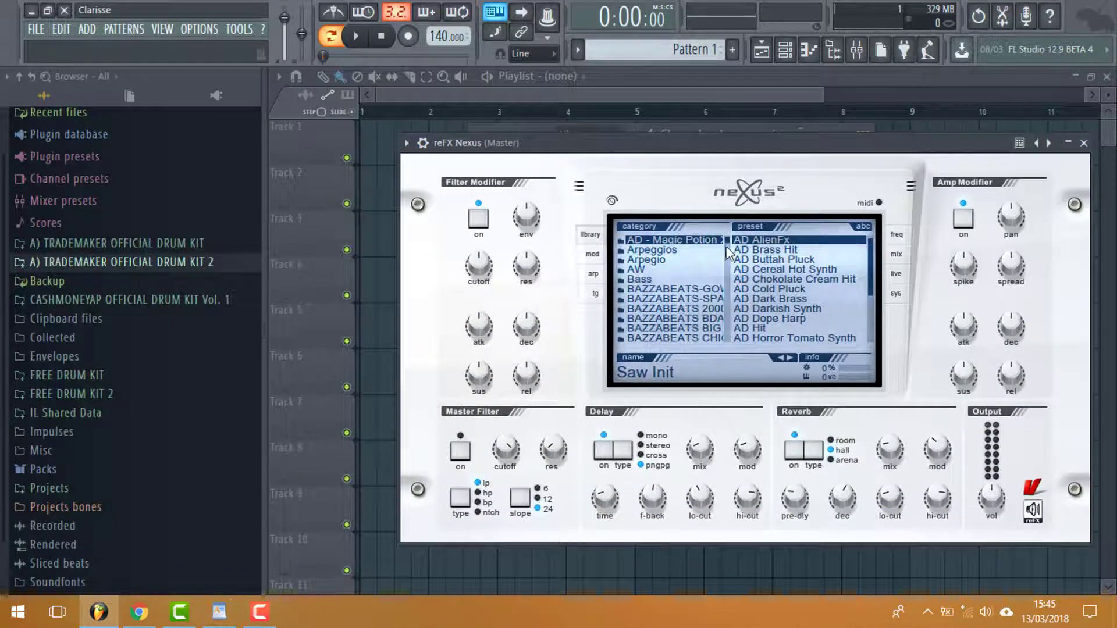
Step: Load the Brass (6) preset from the Brass category in Nexus
mouse_move(727, 249)
mouse_down()
mouse_move(722, 305)
mouse_move(719, 244)
mouse_up()
scroll(719, 244, down, 4)
click(646, 279)
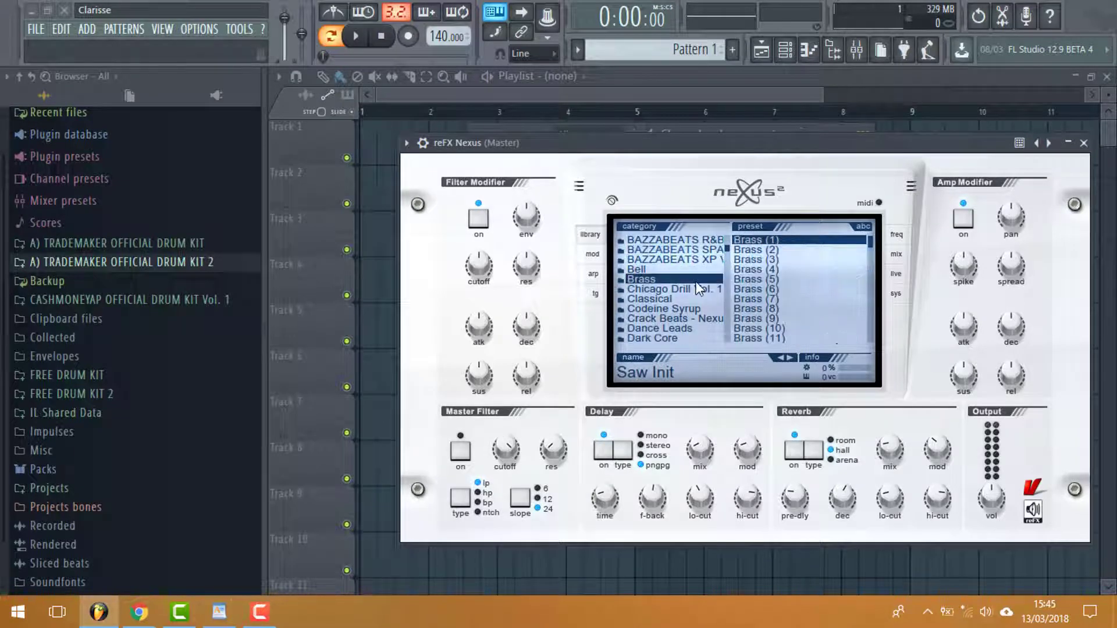
click(745, 289)
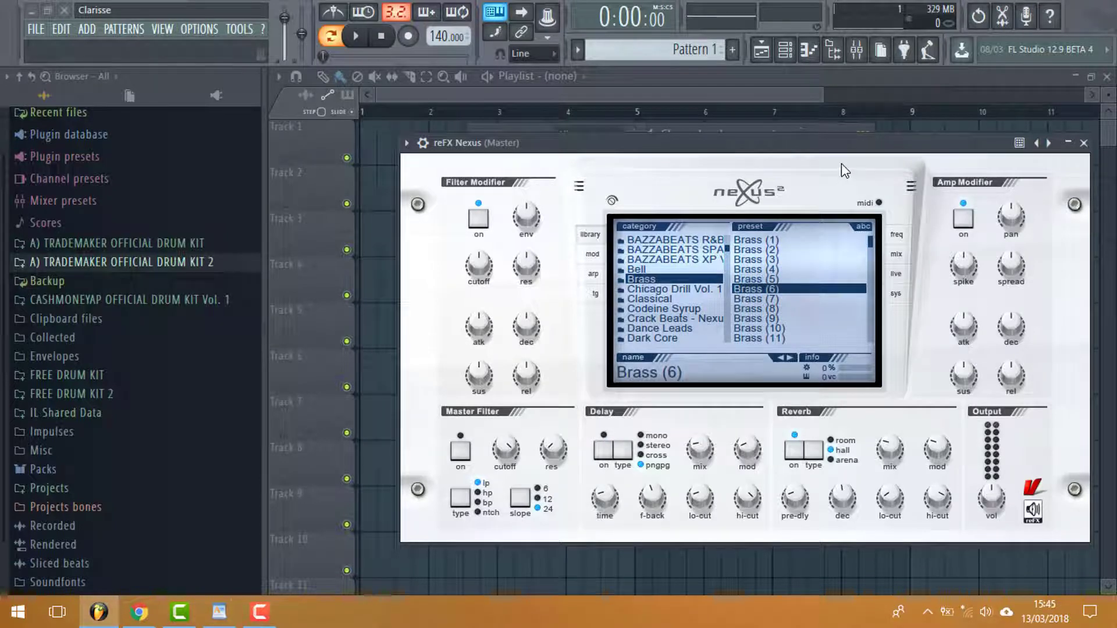
Step: Try the Brass (7), Brass (8) and Brass (9) presets in Nexus, returning to Brass (8)
click(785, 50)
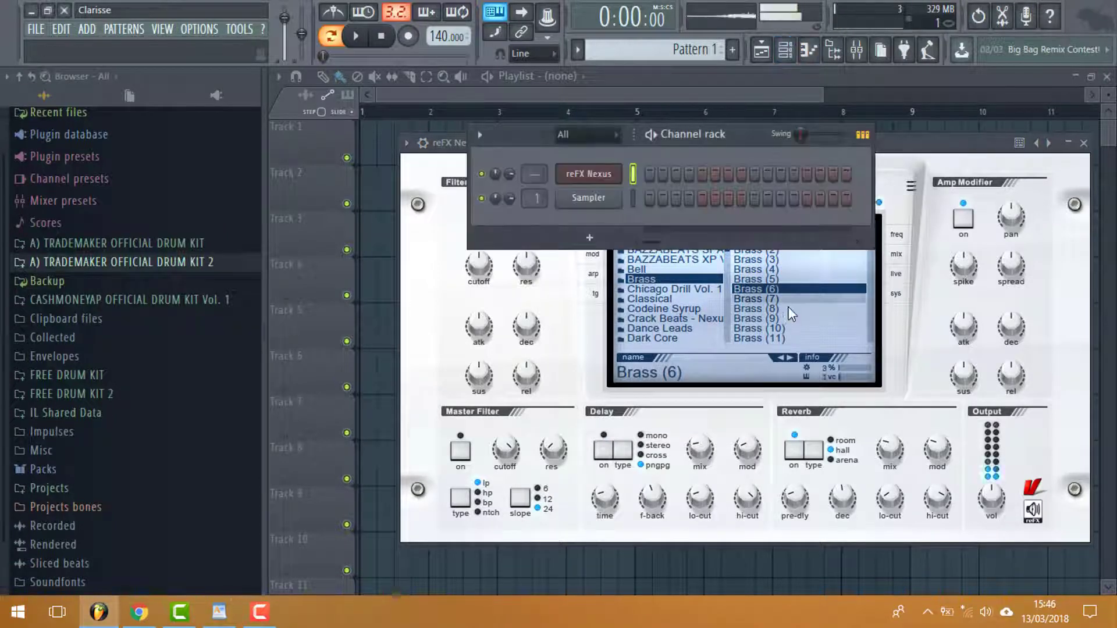
click(757, 299)
drag(742, 138, 728, 133)
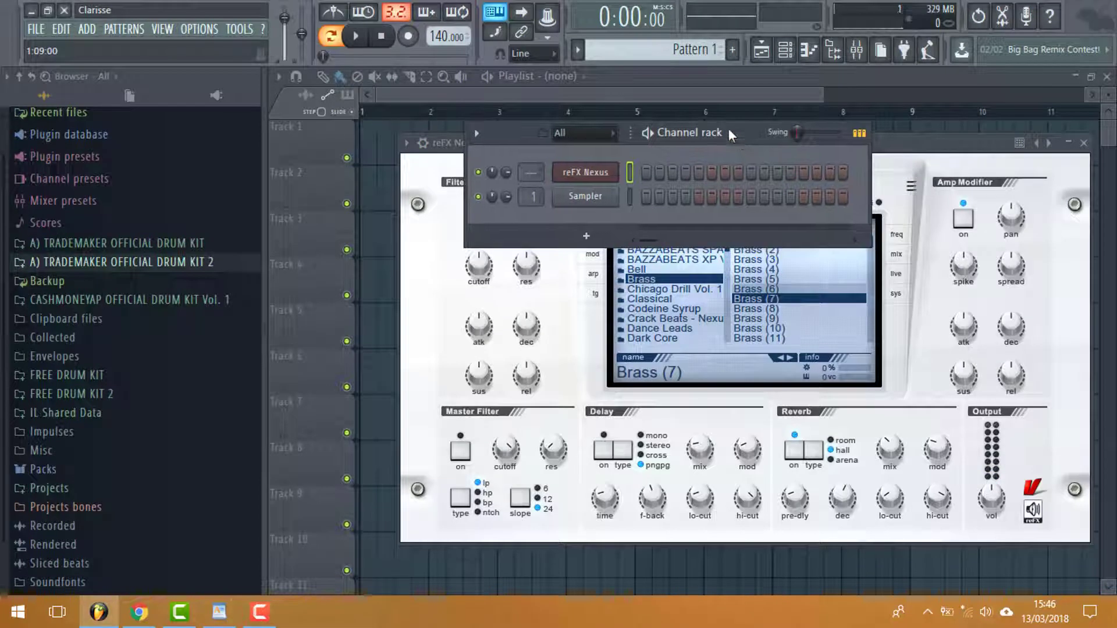
click(756, 308)
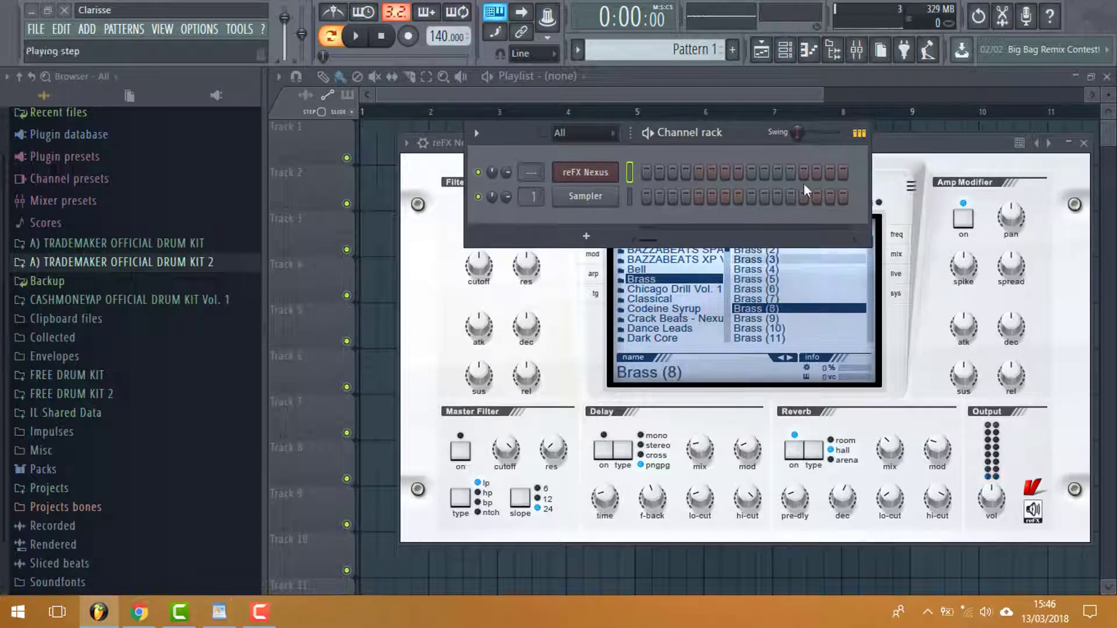
drag(751, 138, 665, 116)
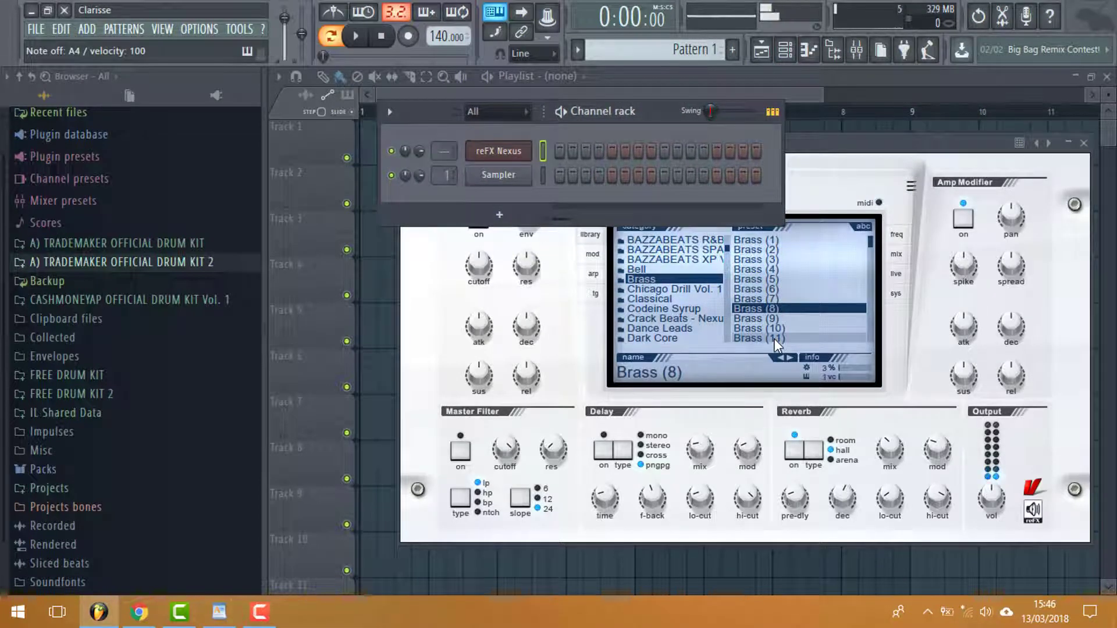
click(775, 320)
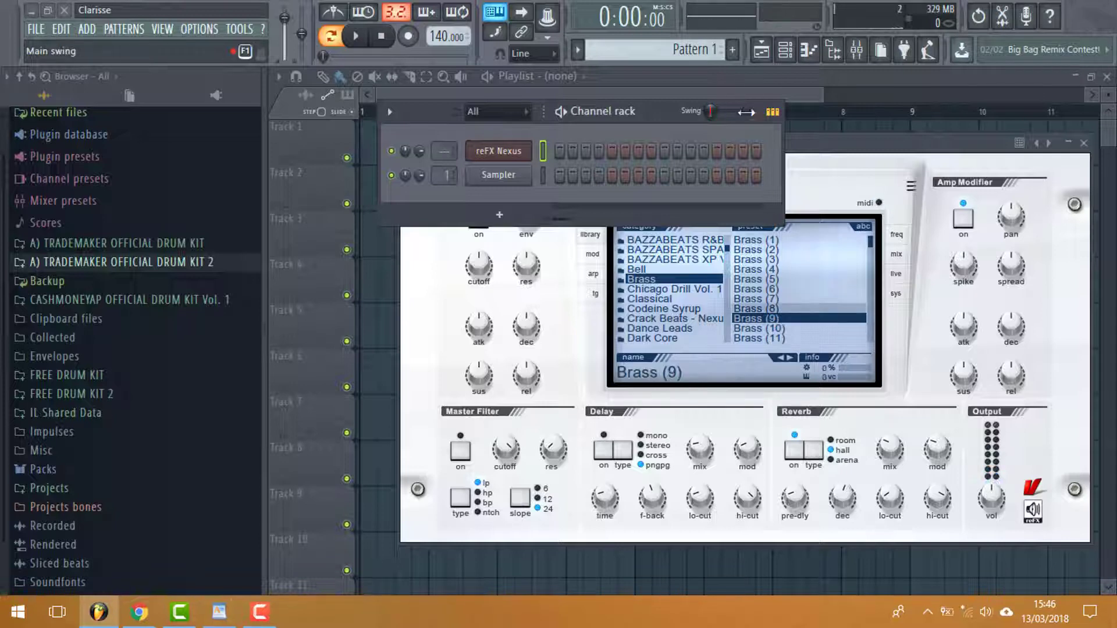
click(786, 59)
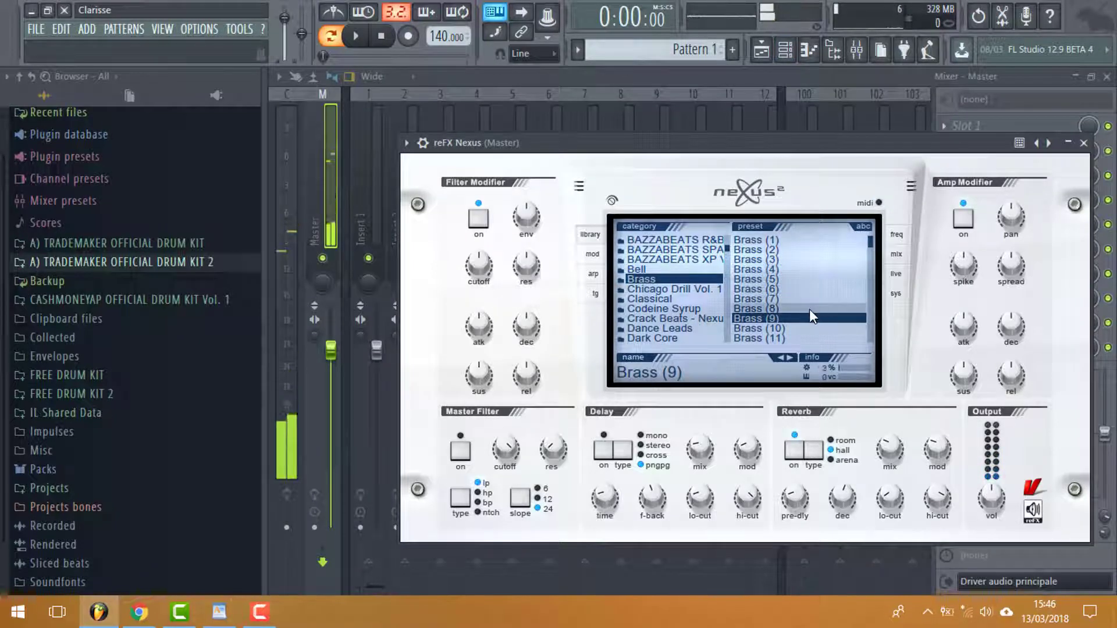
click(809, 309)
Step: Open the Nexus channel's piano roll and audition several keys between C5 and C6
click(808, 50)
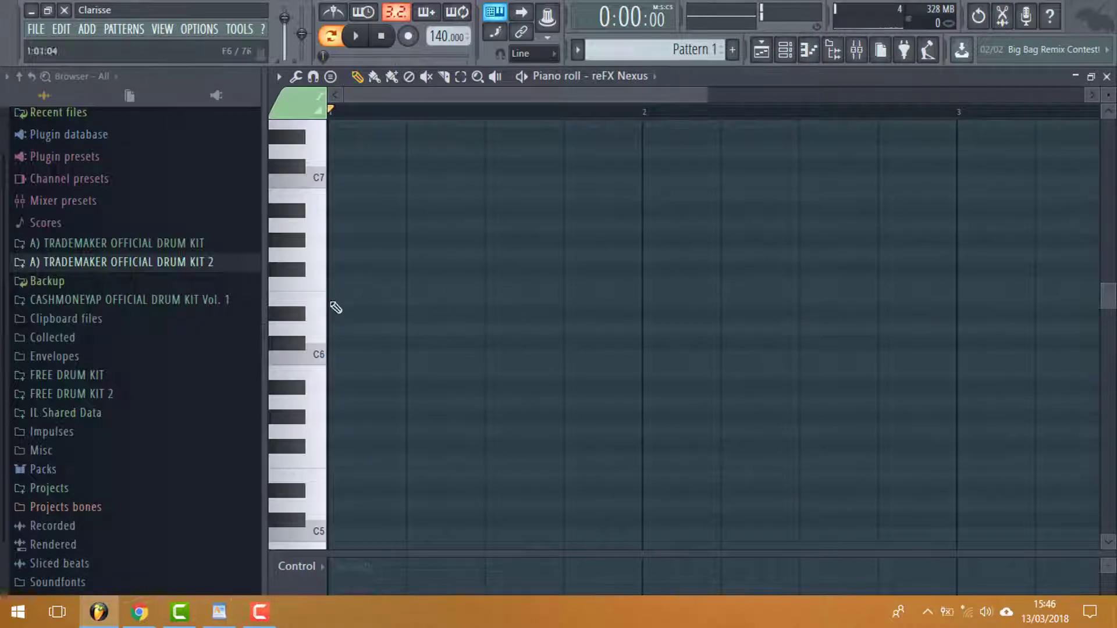
click(312, 357)
scroll(314, 372, down, 3)
click(310, 345)
click(310, 224)
click(312, 266)
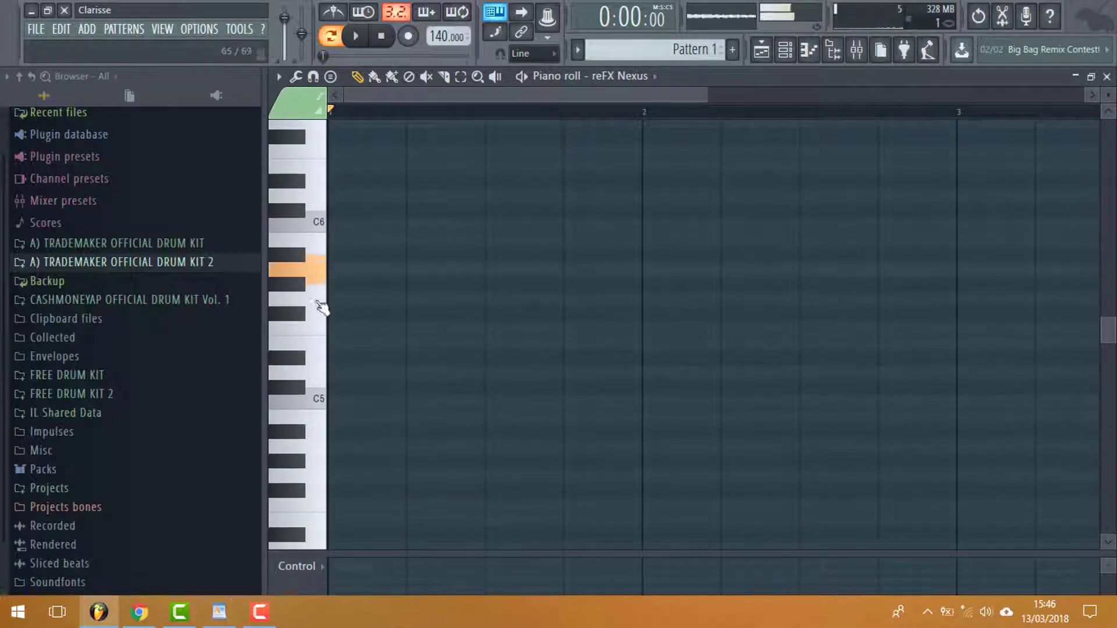
click(317, 295)
Step: Reopen the Nexus instrument and step forward through the Brass presets, starting with Brass (9)
click(785, 52)
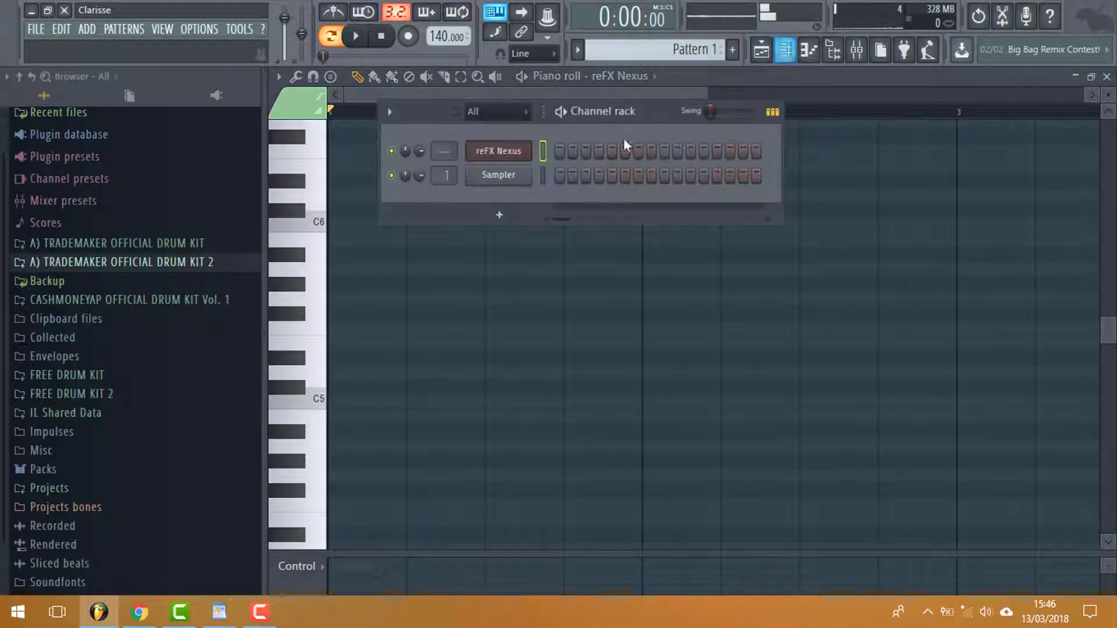
click(505, 150)
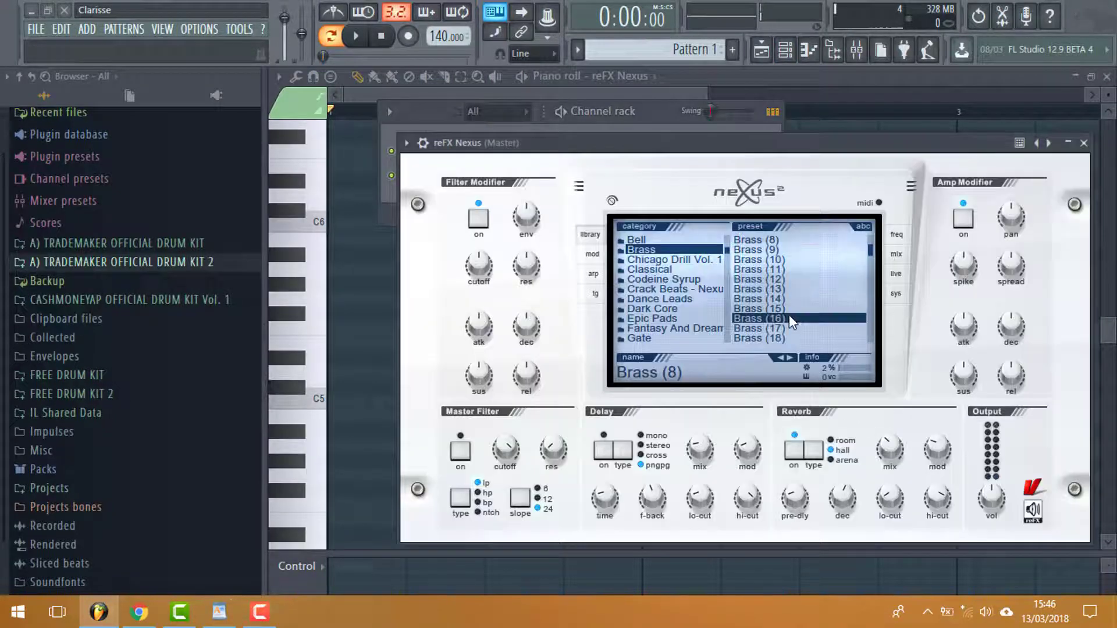
click(789, 358)
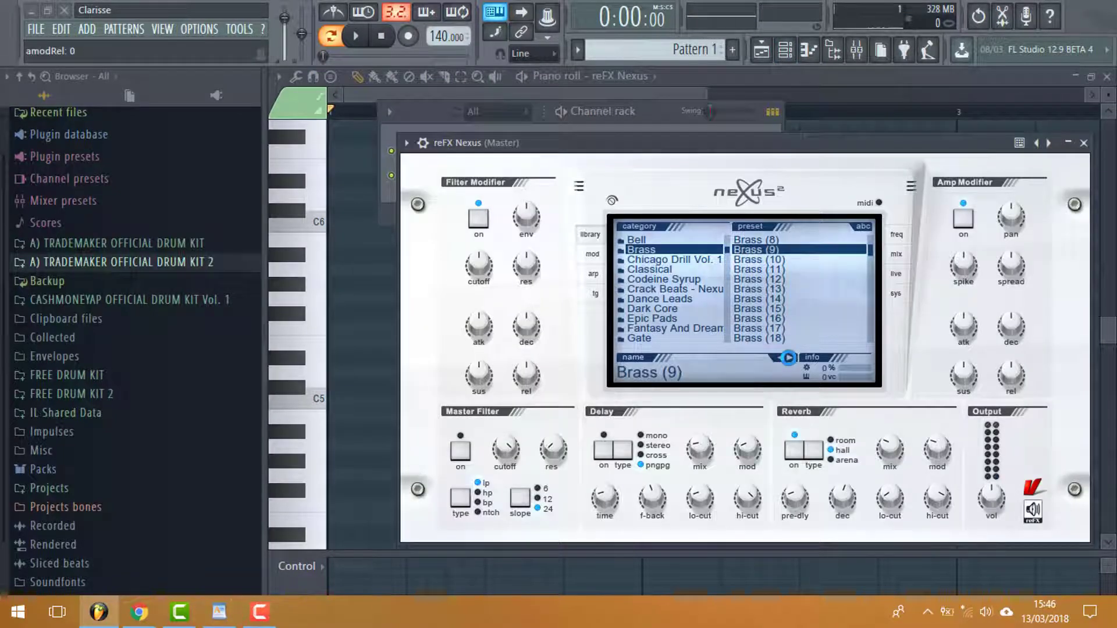
click(641, 113)
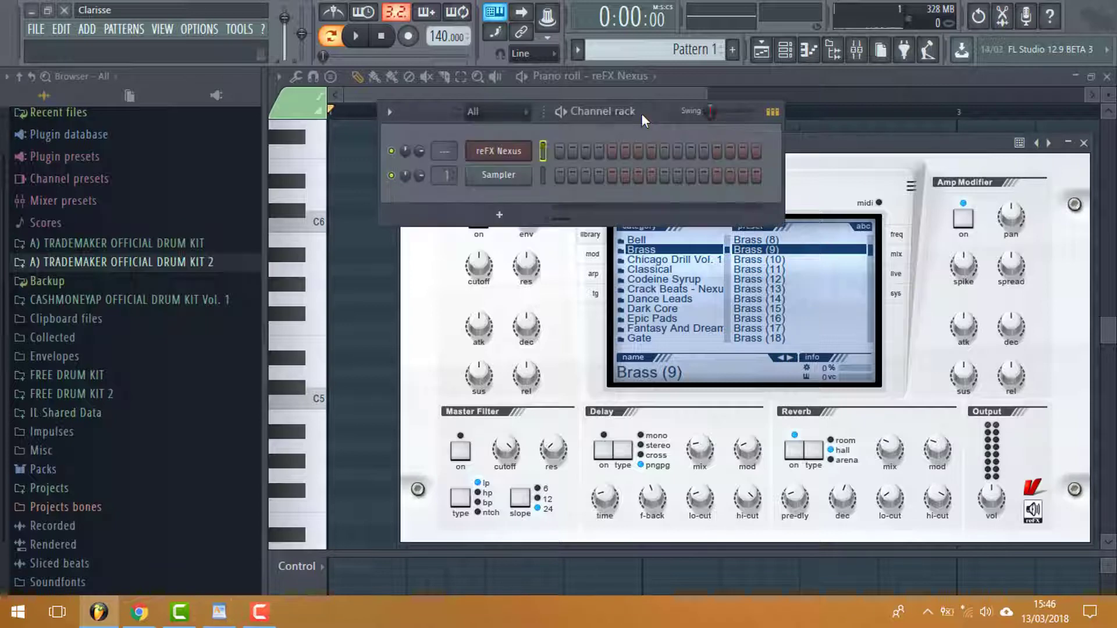
click(786, 358)
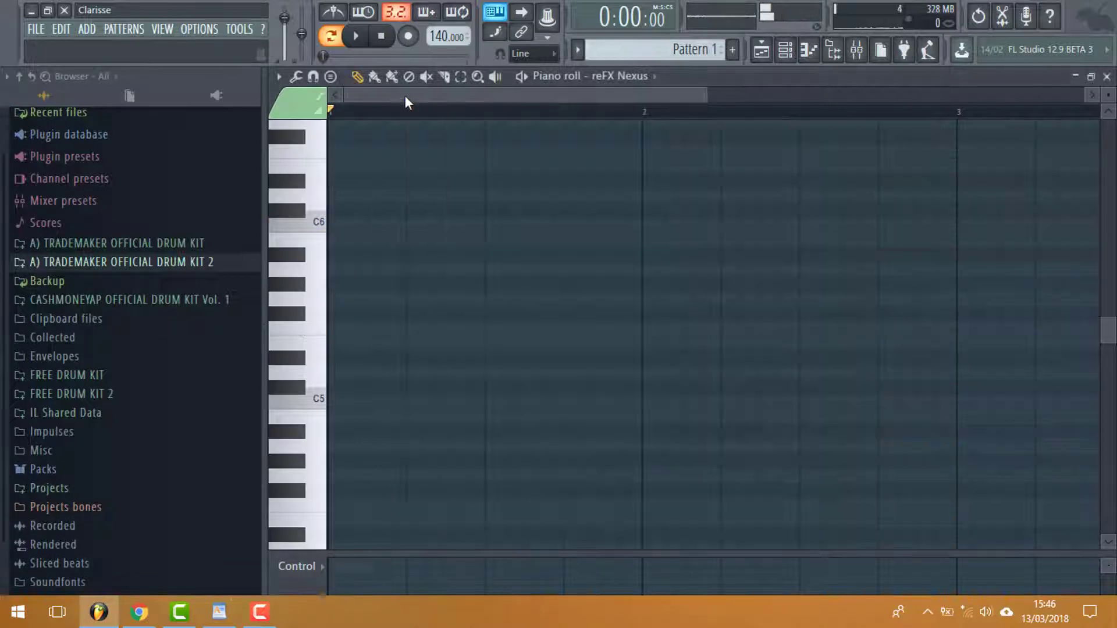
Step: Place a G5 note at the start of bar 1 and set the tempo to 150 BPM while playing with the metronome on
click(405, 95)
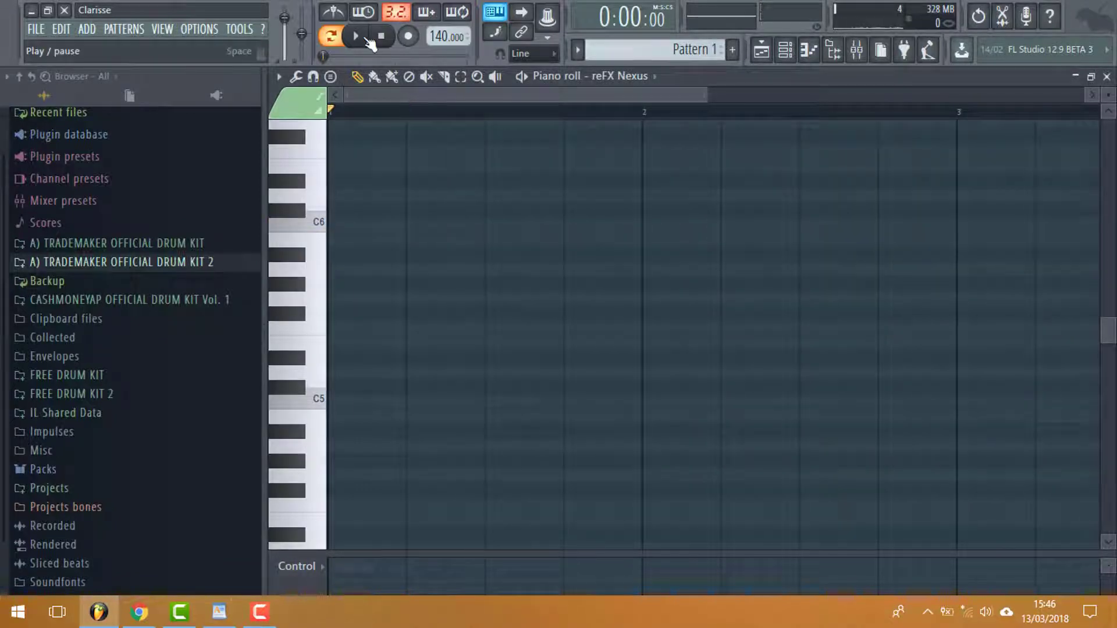
click(332, 301)
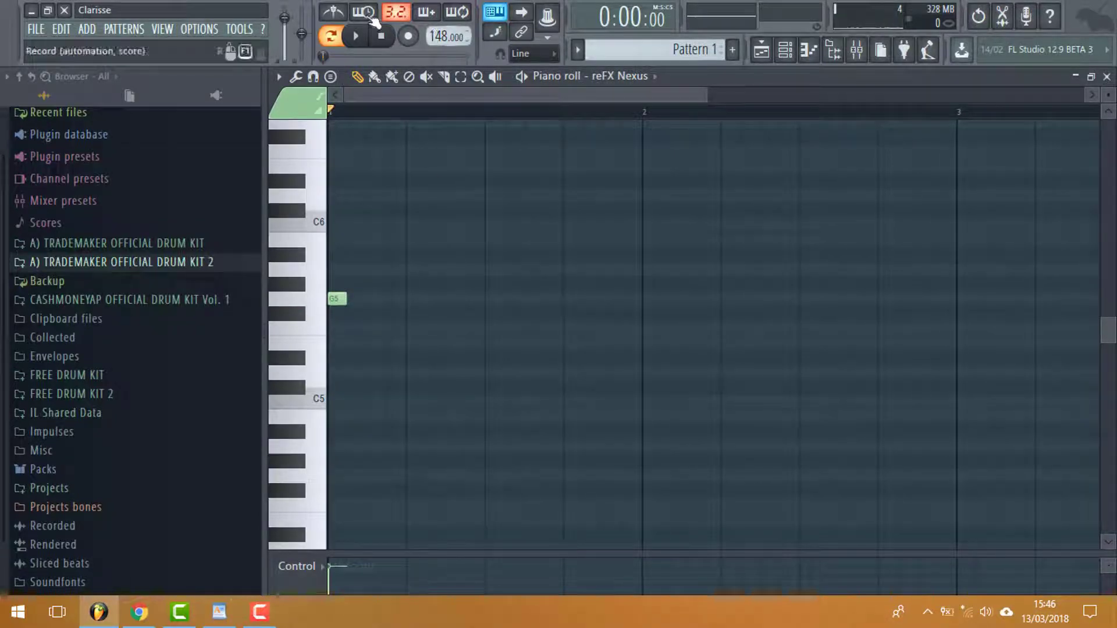
click(334, 11)
click(356, 36)
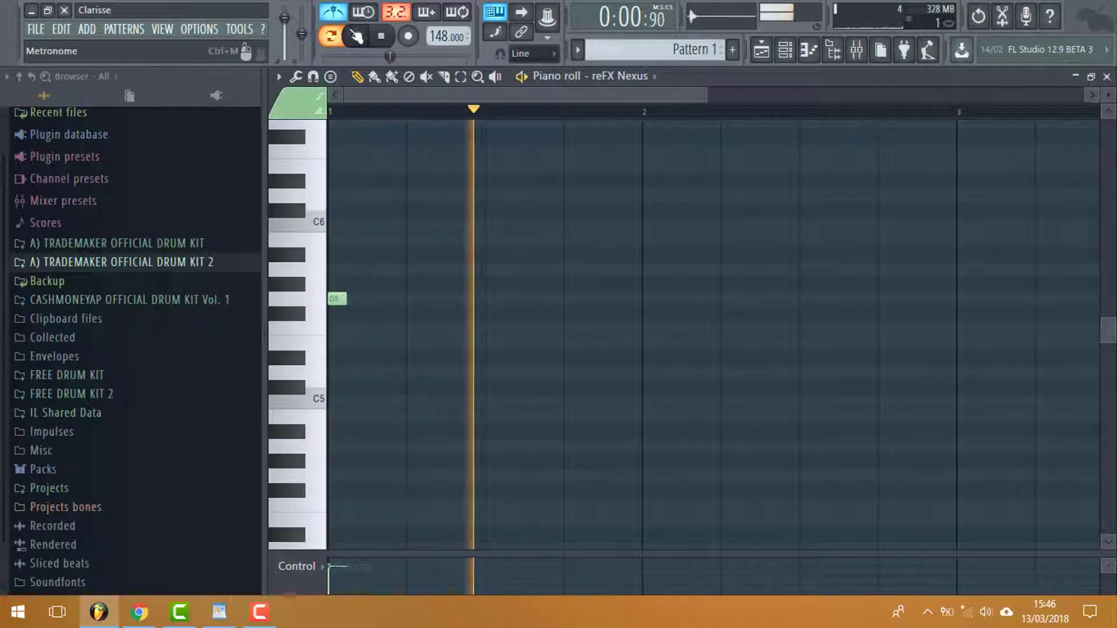
scroll(436, 36, up, 1)
scroll(437, 36, up, 1)
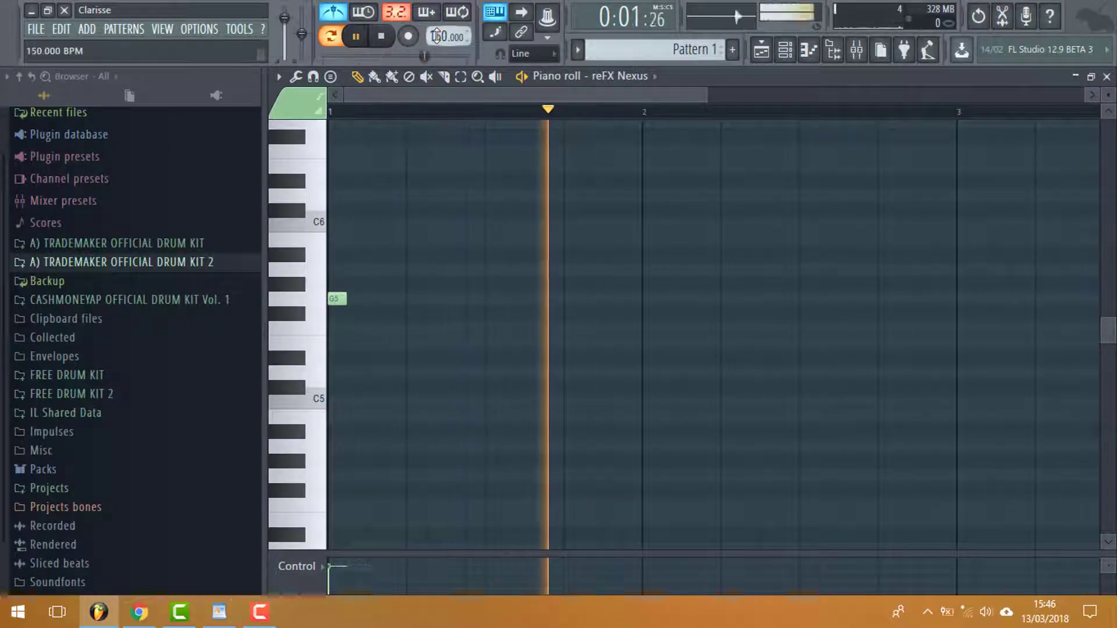
Step: Delete the G5 note at the start of the pattern and stop playback
click(343, 299)
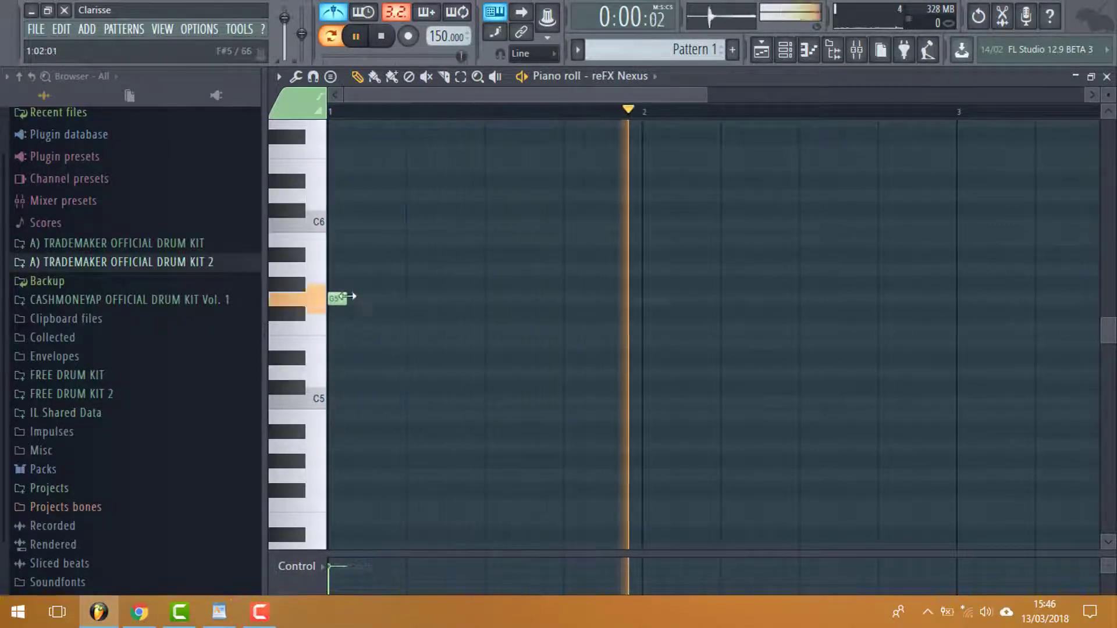
right_click(335, 300)
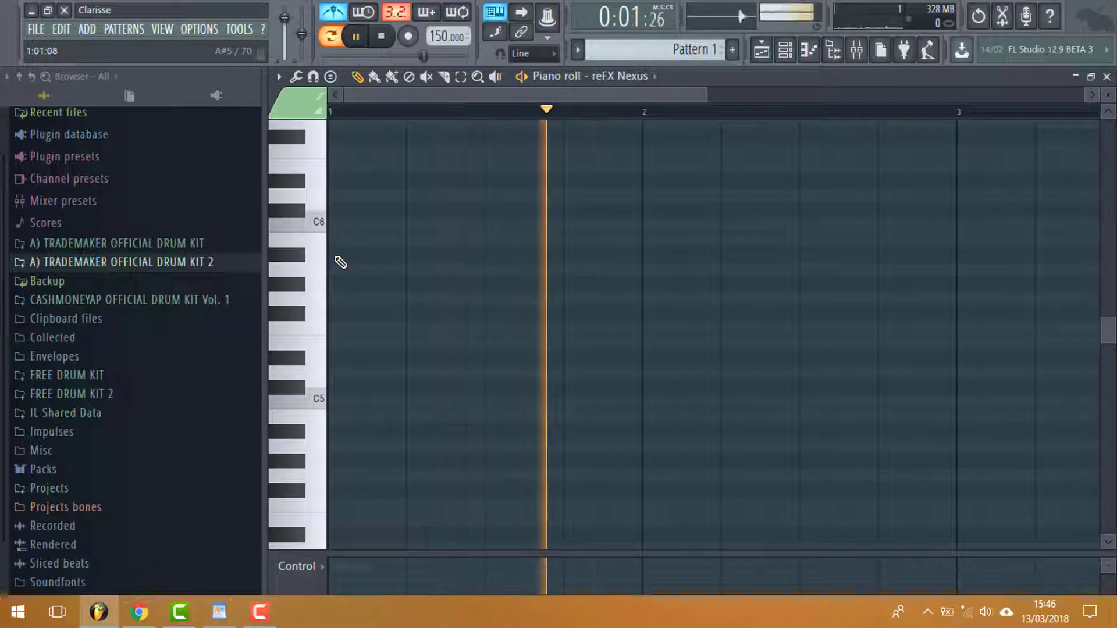
click(388, 45)
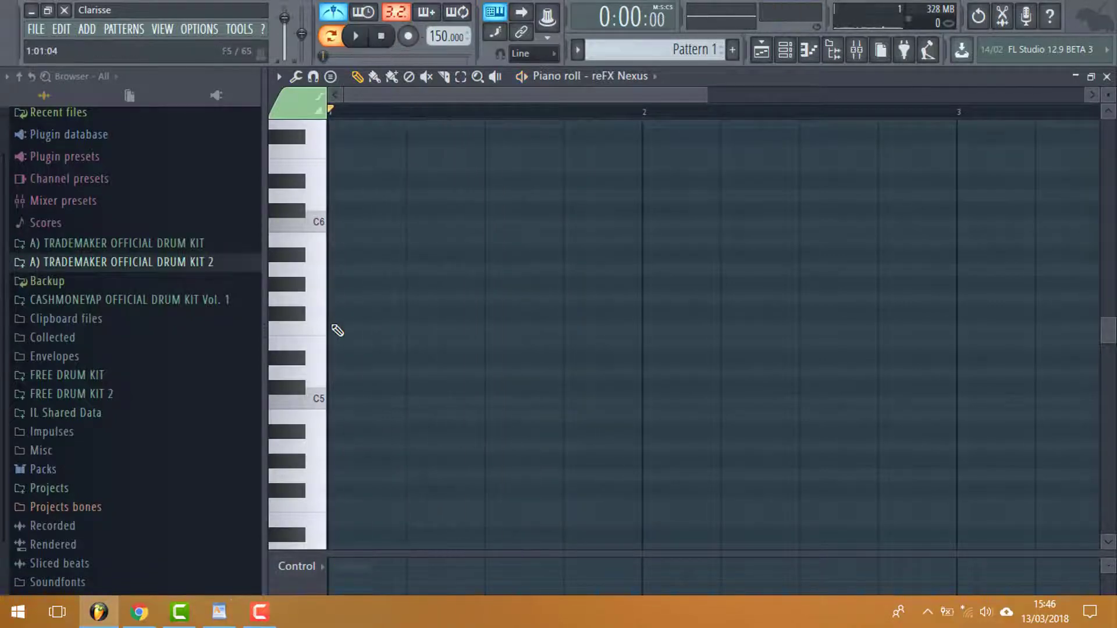
Step: Audition the keys from G5 up to C6 on the piano roll keyboard to choose a starting note
click(325, 281)
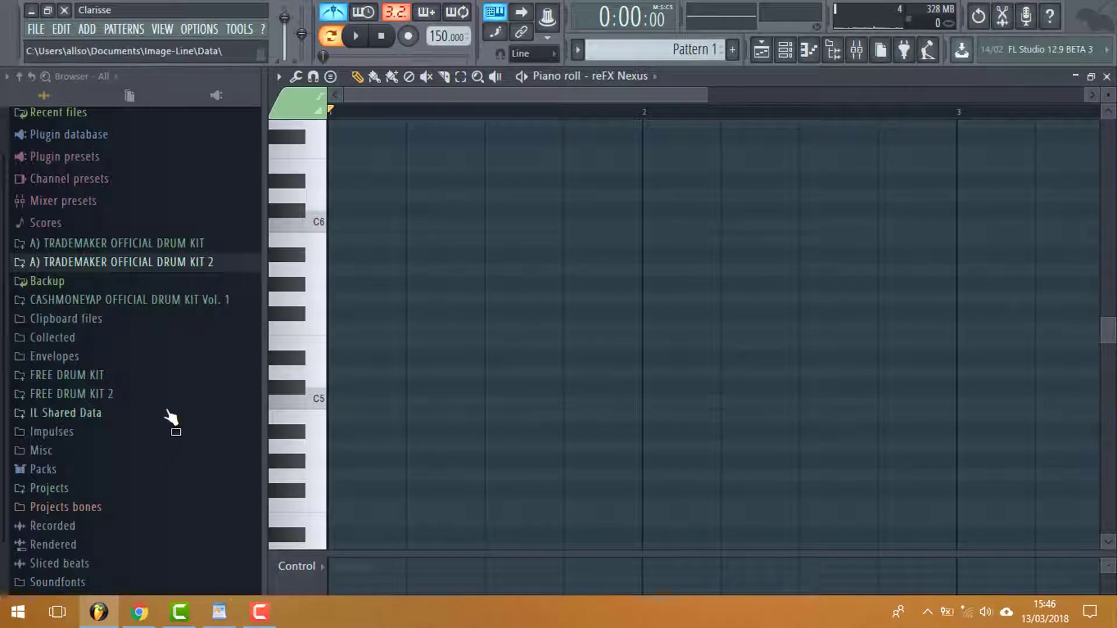
click(327, 304)
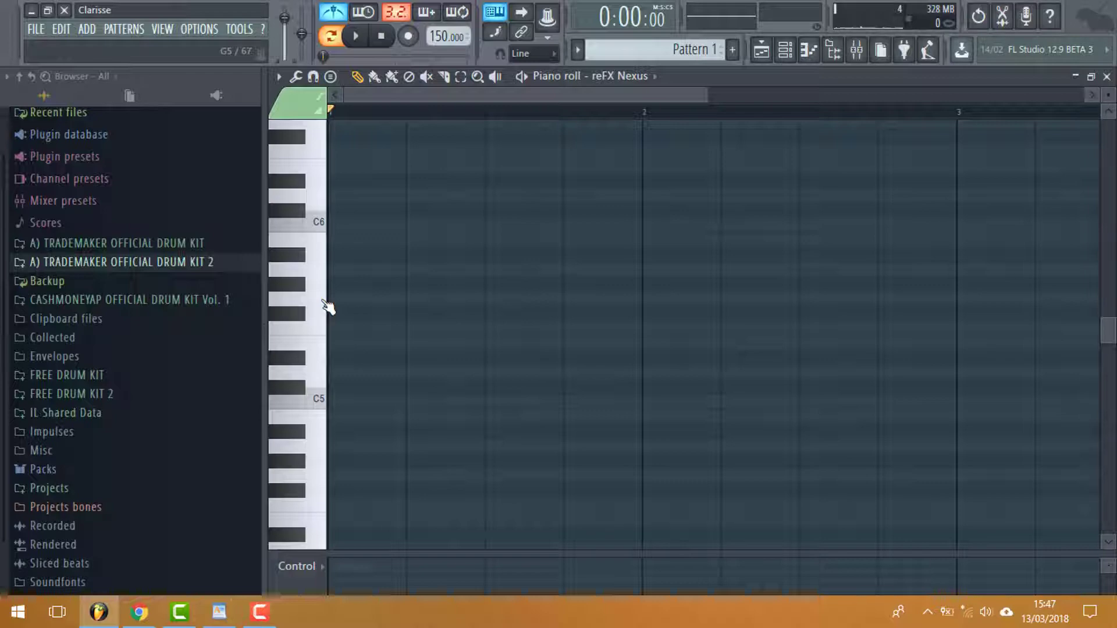
click(299, 240)
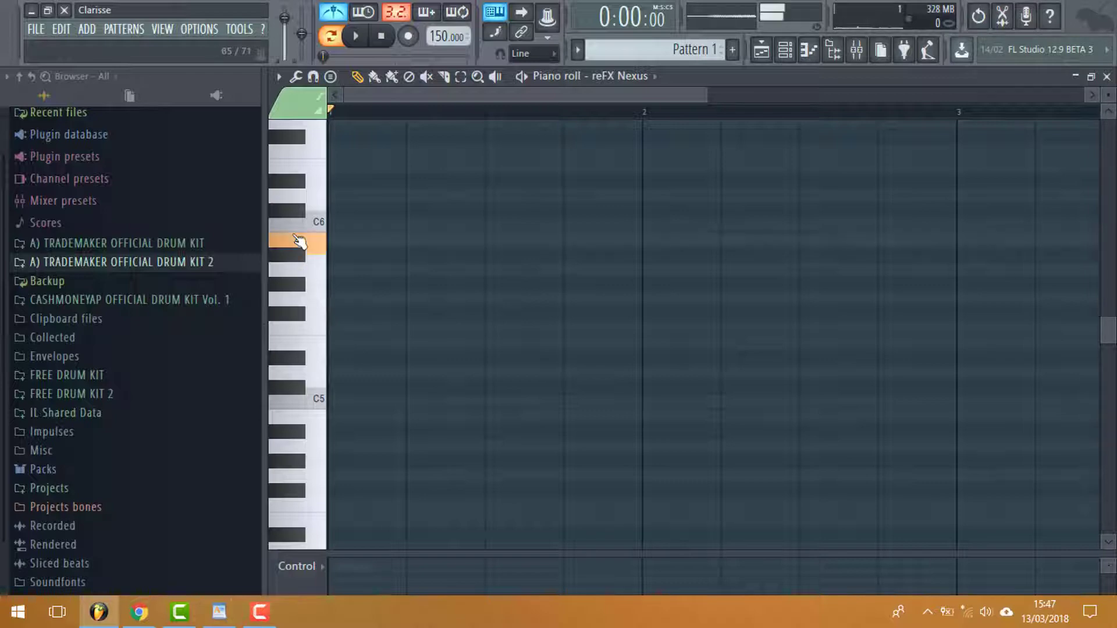
click(302, 224)
click(301, 228)
click(301, 242)
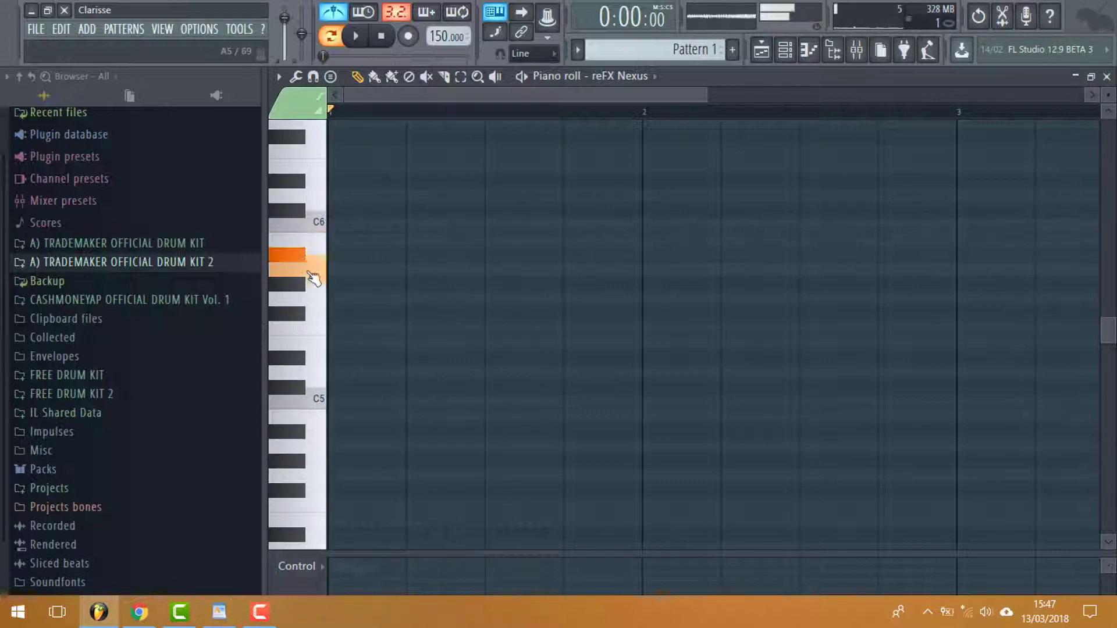
click(315, 231)
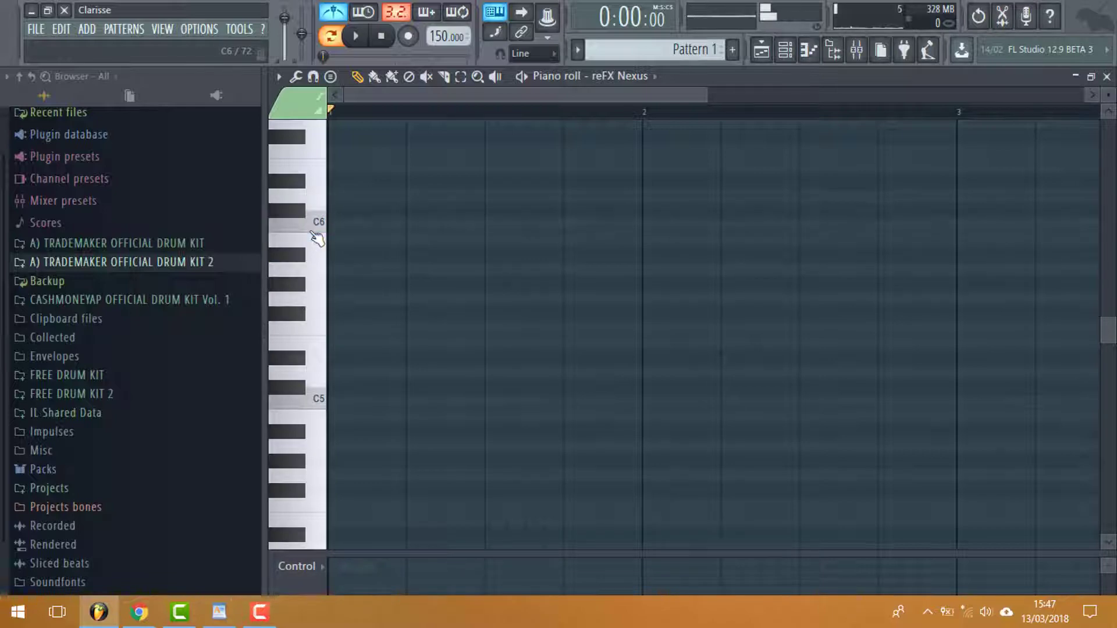
Step: Add a G5 note at the start of bar 1, removing the extra F4 note placed below it
click(337, 297)
click(318, 448)
click(330, 506)
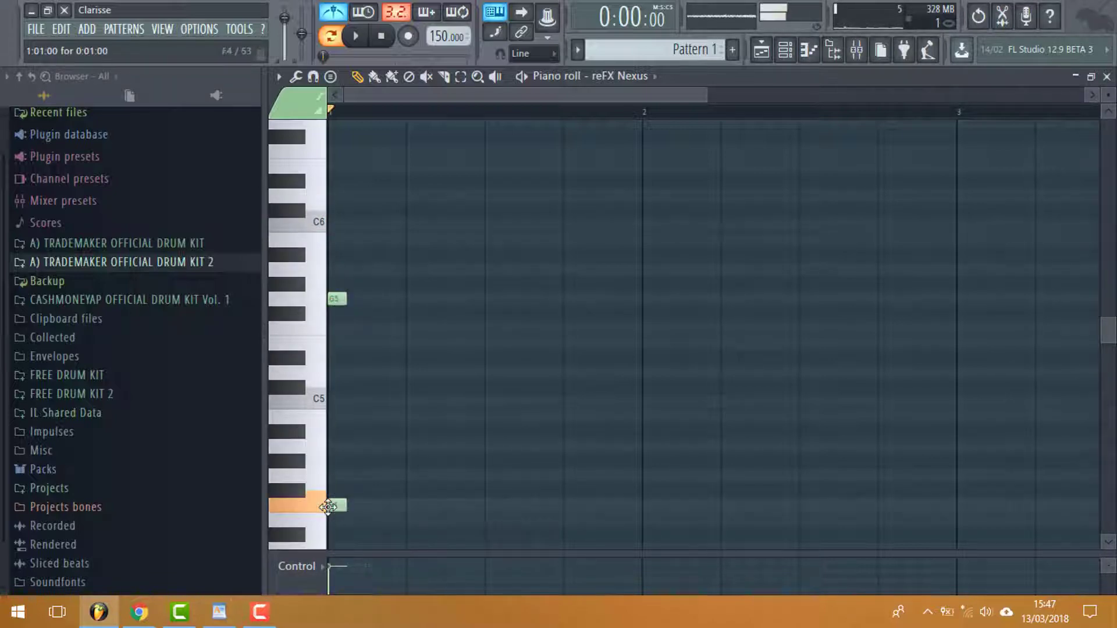
right_click(337, 505)
scroll(353, 414, up, 3)
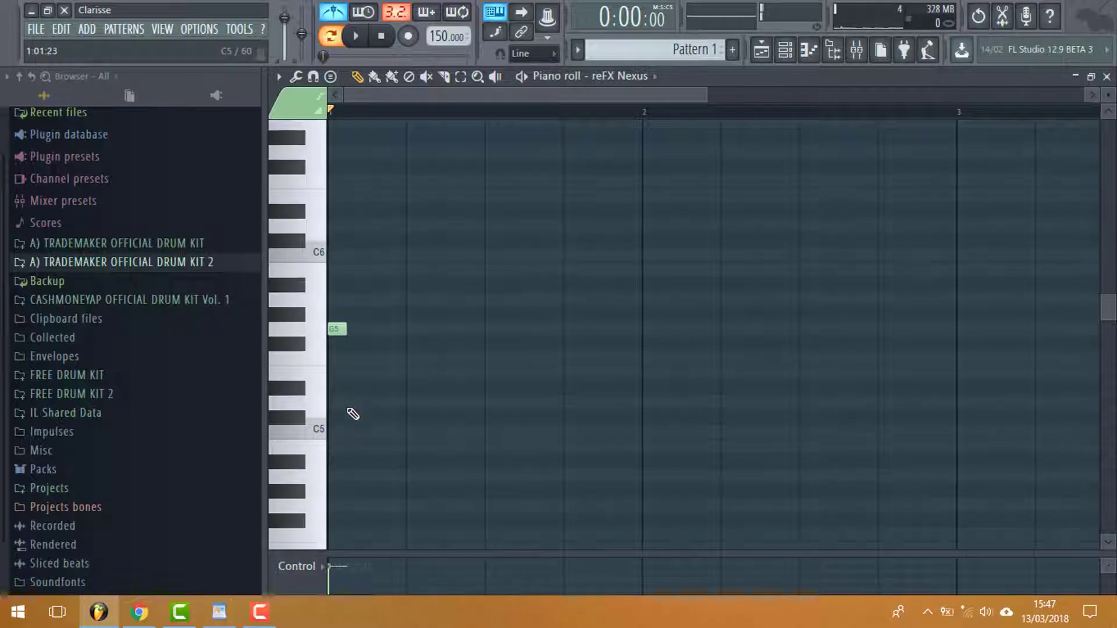
Step: Delete the G5 note at the start of bar 1 and audition piano roll keys around G6 and G5
right_click(336, 431)
click(310, 239)
click(316, 261)
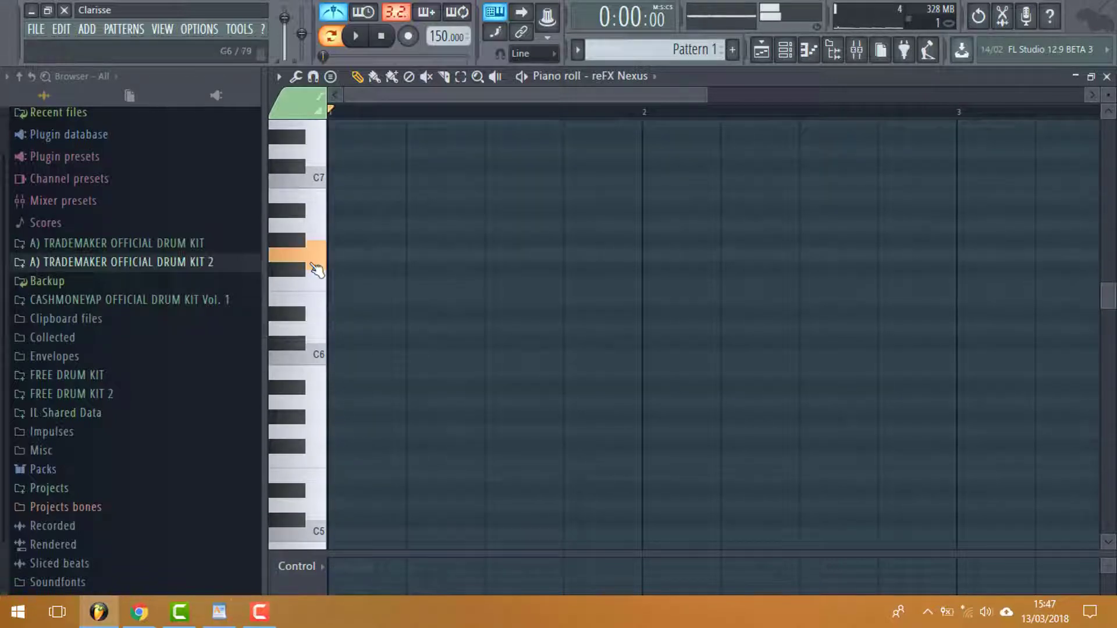
click(320, 343)
scroll(319, 349, down, 3)
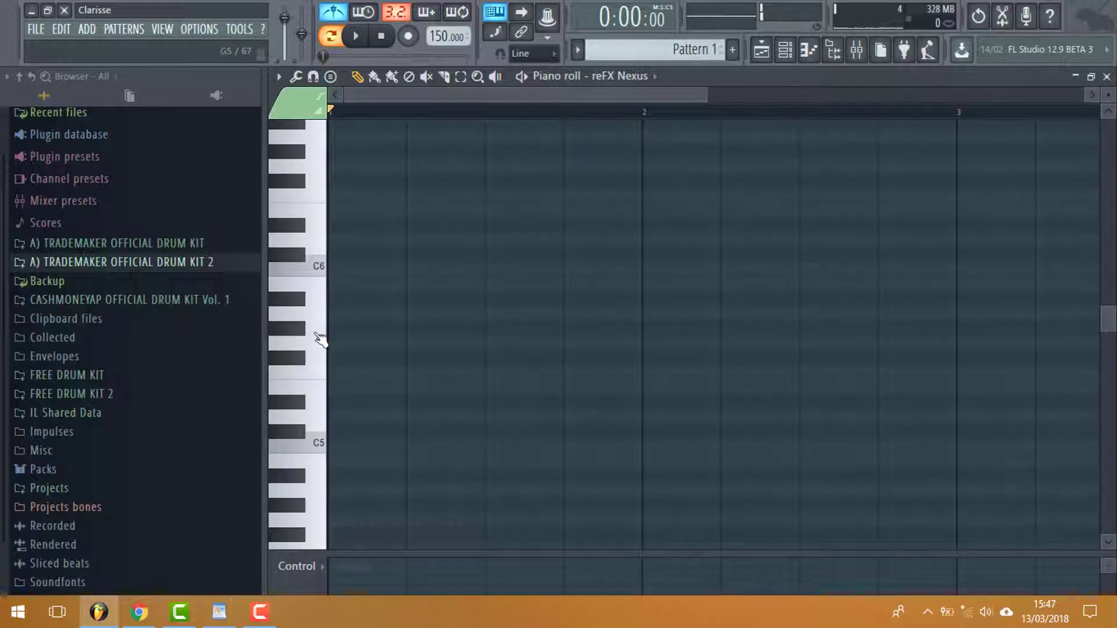
Step: Place G5 notes on all four beats of bar 1, briefly playing the pattern to check the rhythm
click(332, 342)
click(410, 343)
click(355, 37)
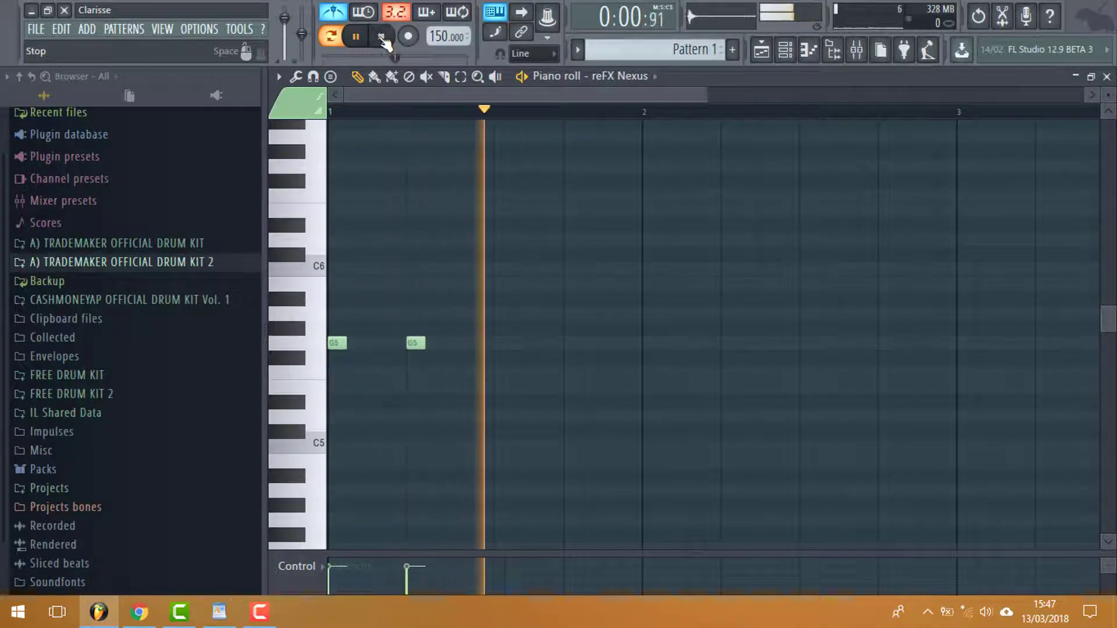
click(381, 36)
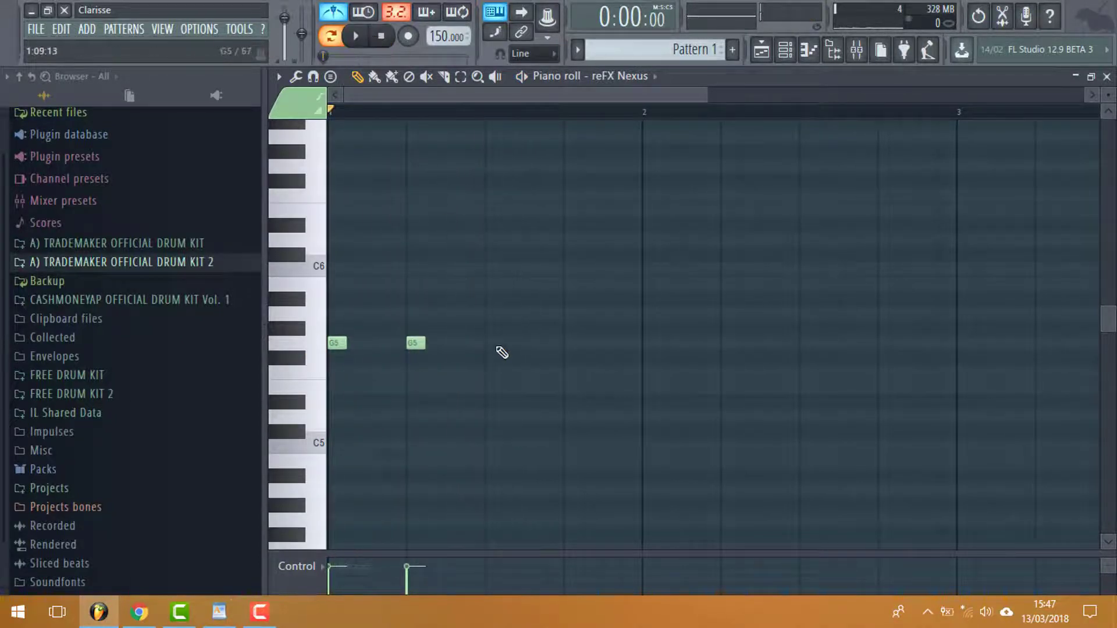
click(494, 344)
click(329, 345)
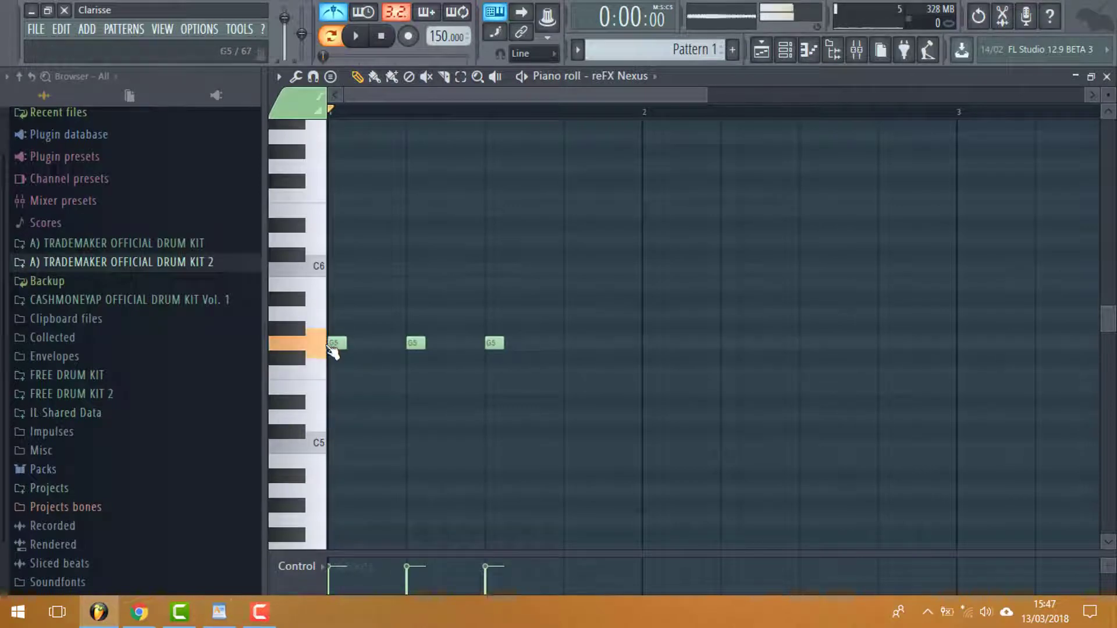
click(566, 344)
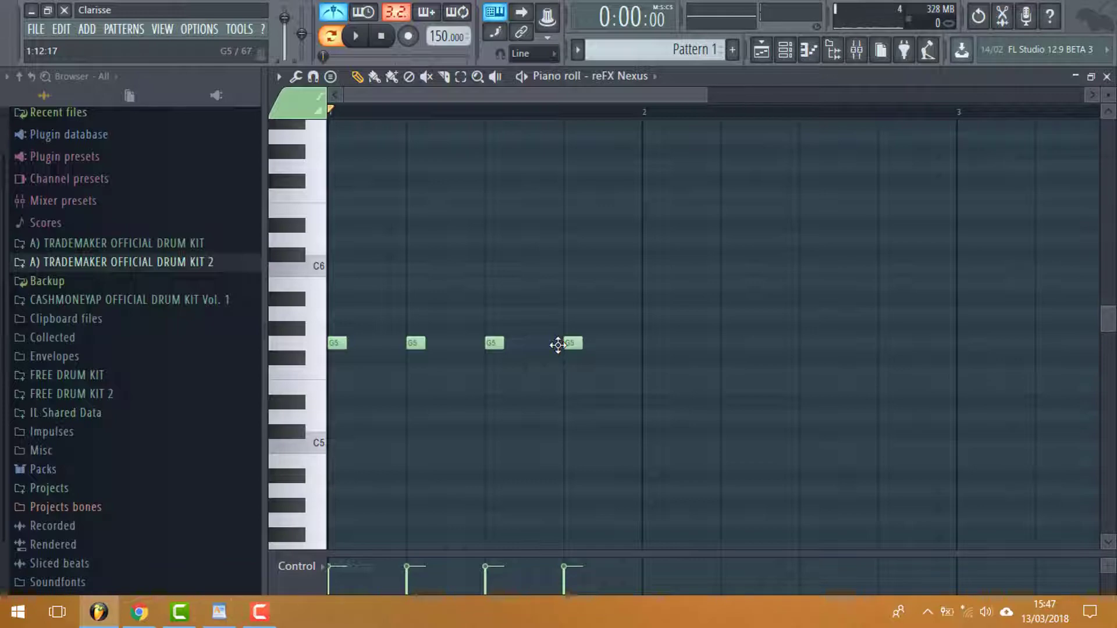
Step: Place A5 notes on all four beats of bar 2
click(650, 315)
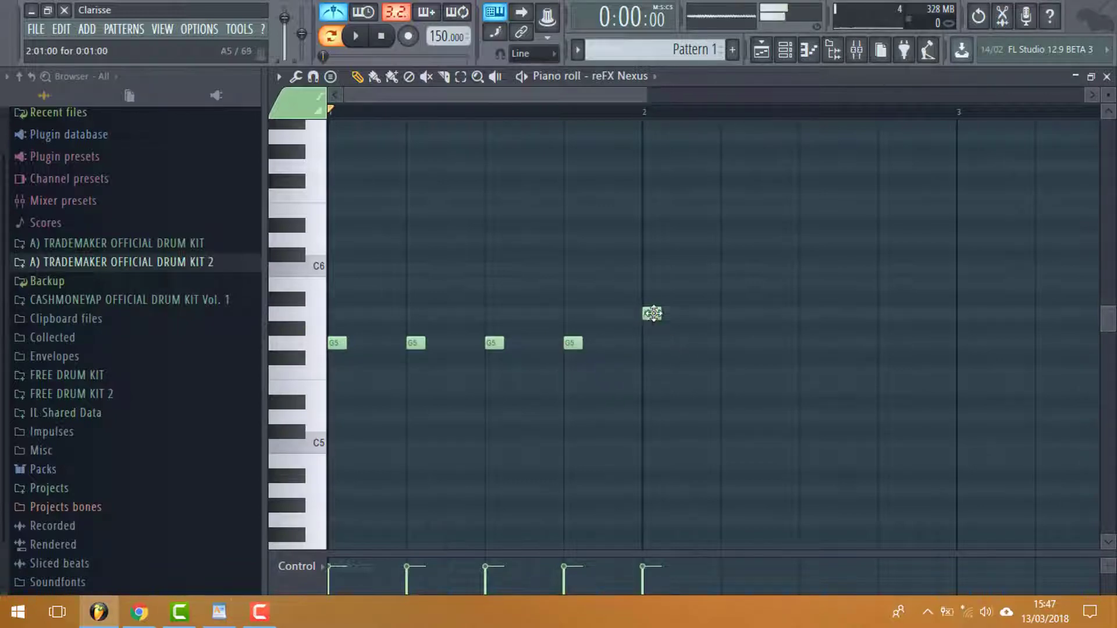
click(725, 313)
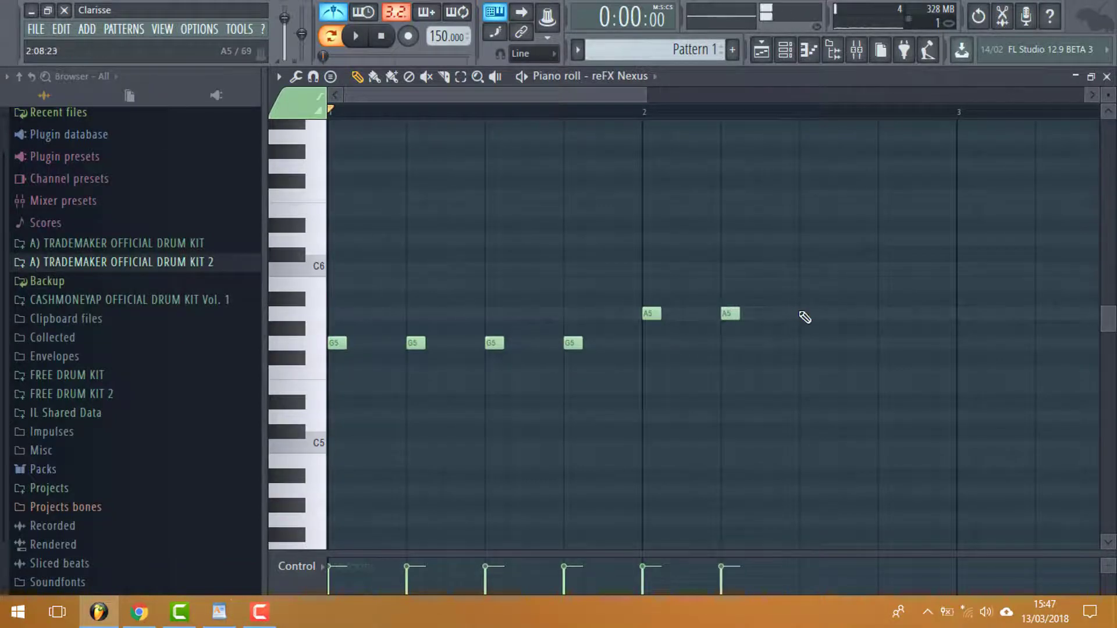
click(801, 312)
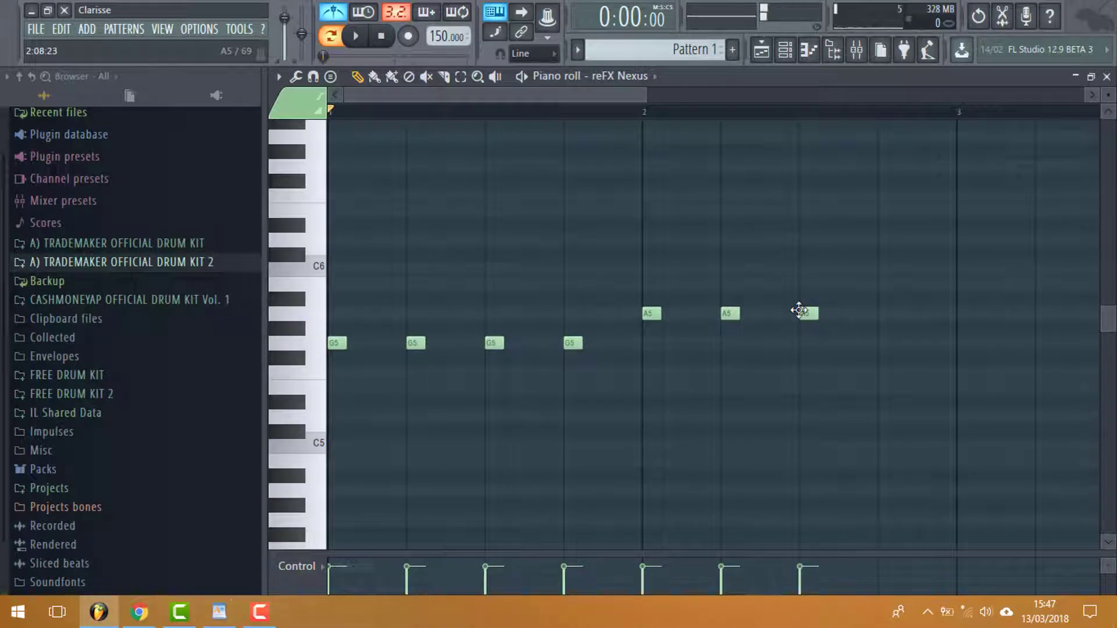
click(881, 314)
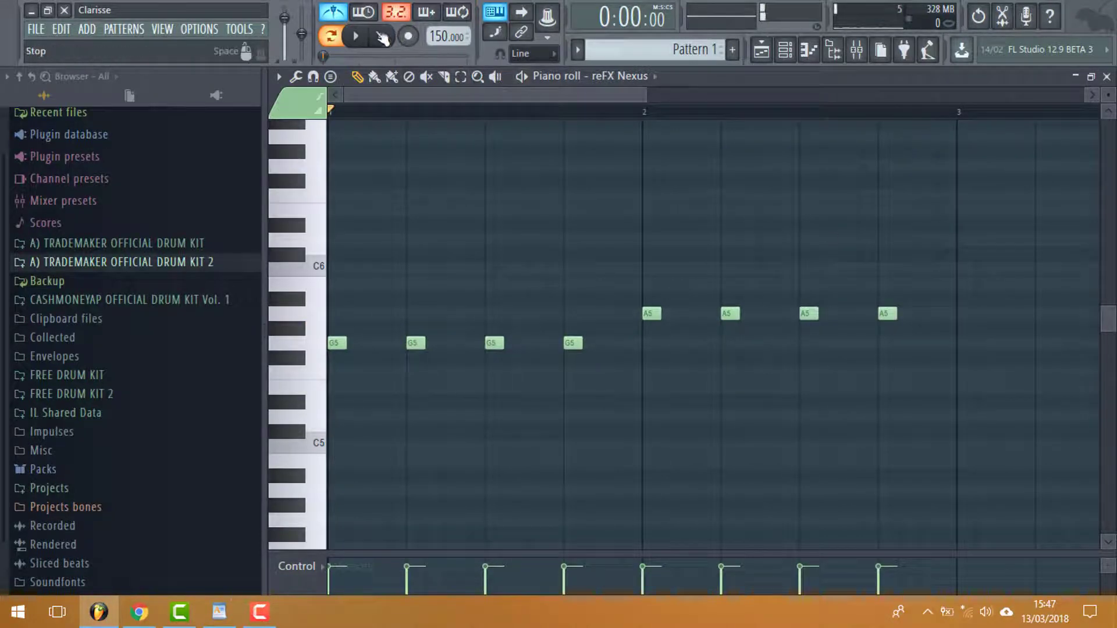
Step: Play the two-bar pattern with the metronome switched off, and stop playback
click(356, 36)
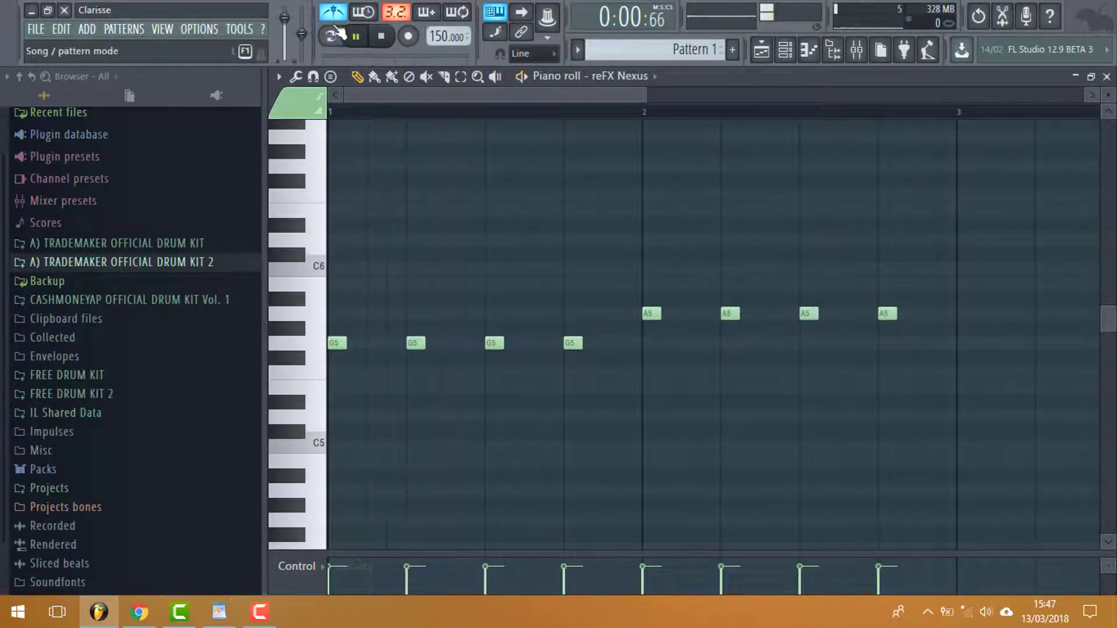
scroll(495, 250, down, 2)
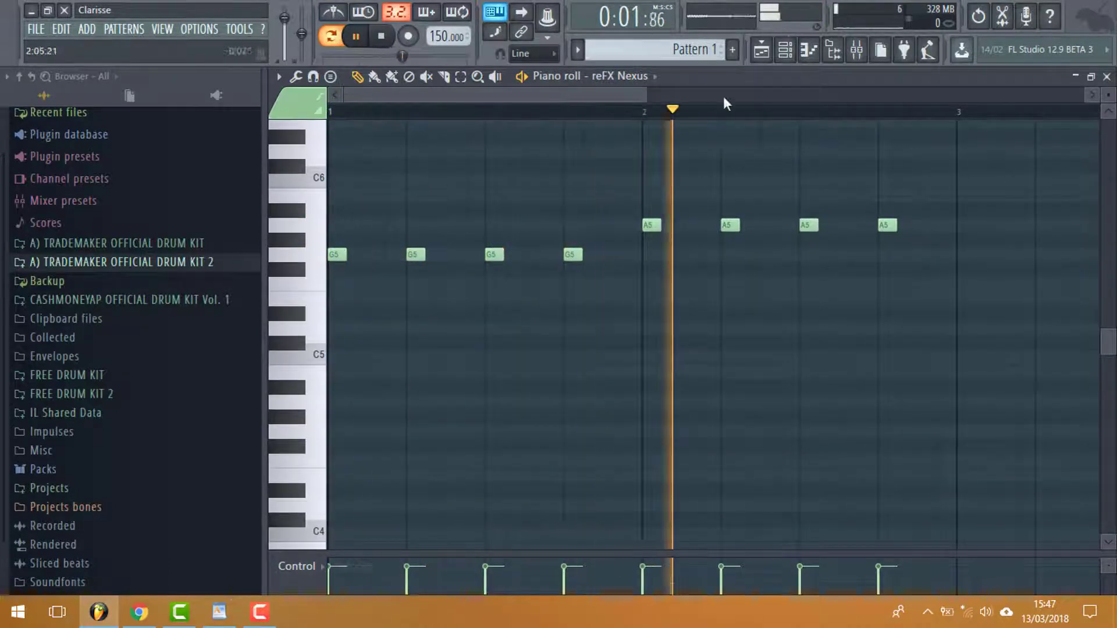
scroll(651, 96, down, 1)
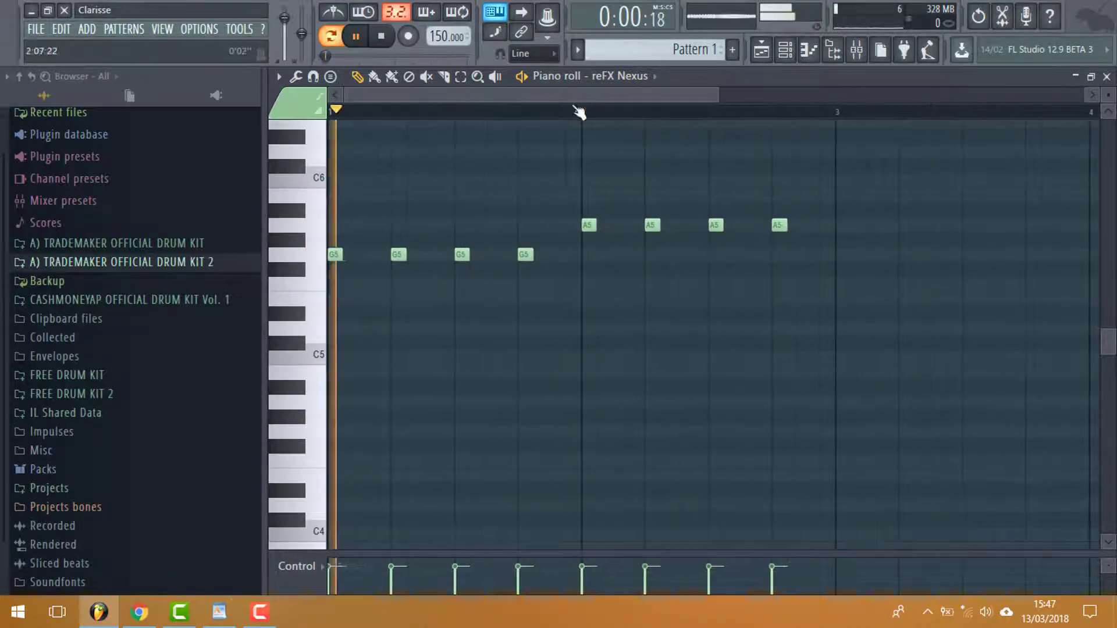
click(381, 38)
Step: Audition the piano roll keys from E5 down to G4 to find a lower harmony note
scroll(349, 262, down, 3)
click(312, 225)
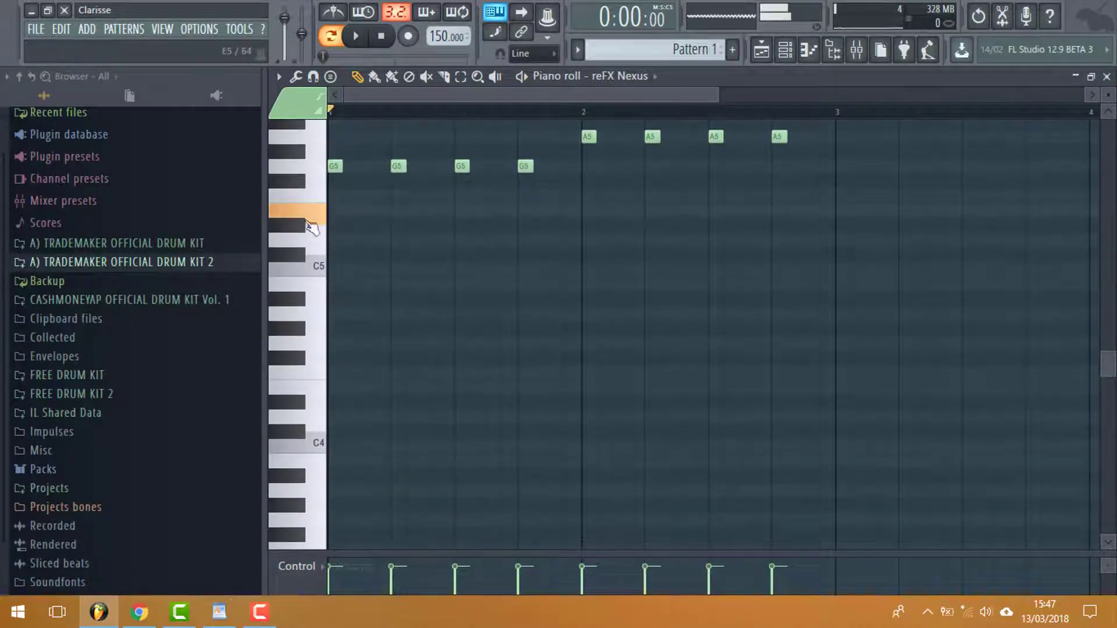
click(317, 265)
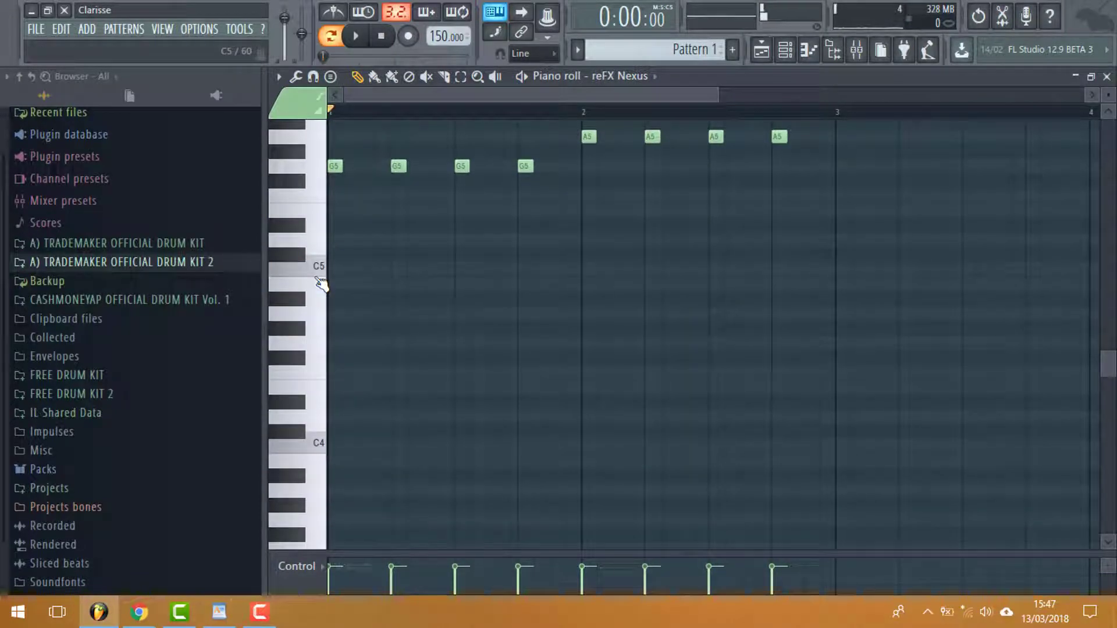
click(320, 274)
click(318, 342)
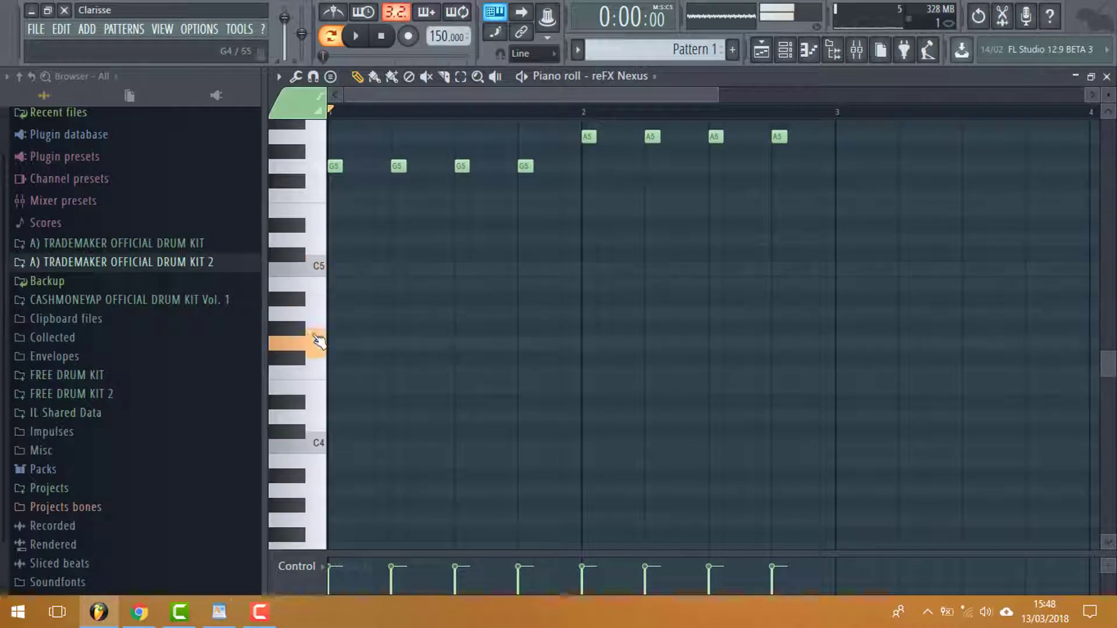
Step: Place G4 notes on all four beats of bar 1, with the pattern playing for the last two
click(337, 343)
click(400, 344)
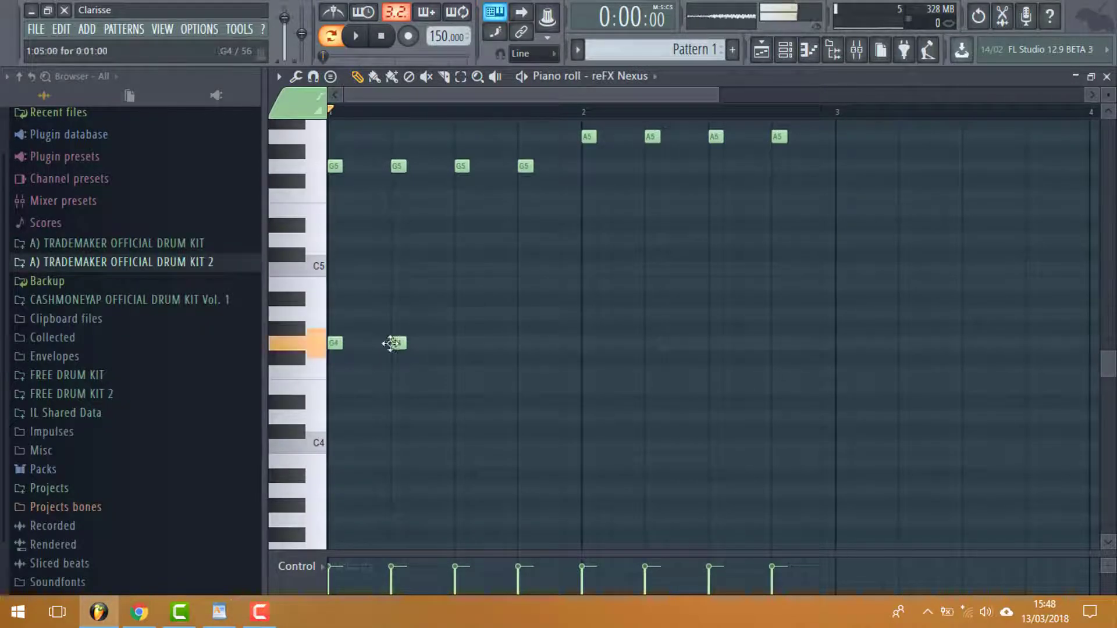
click(356, 36)
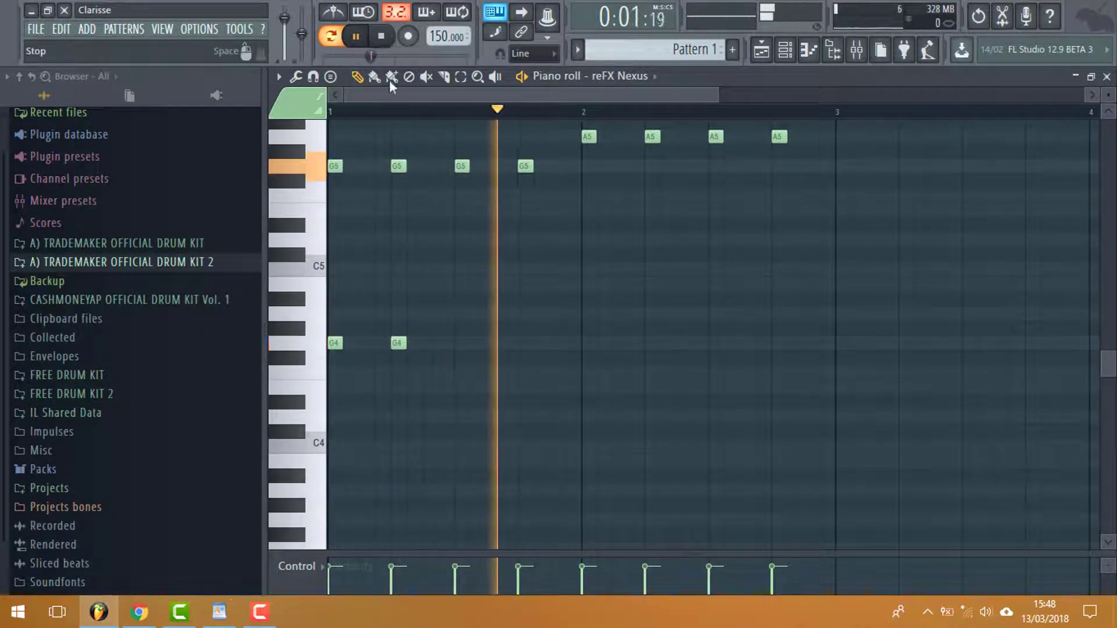
click(460, 343)
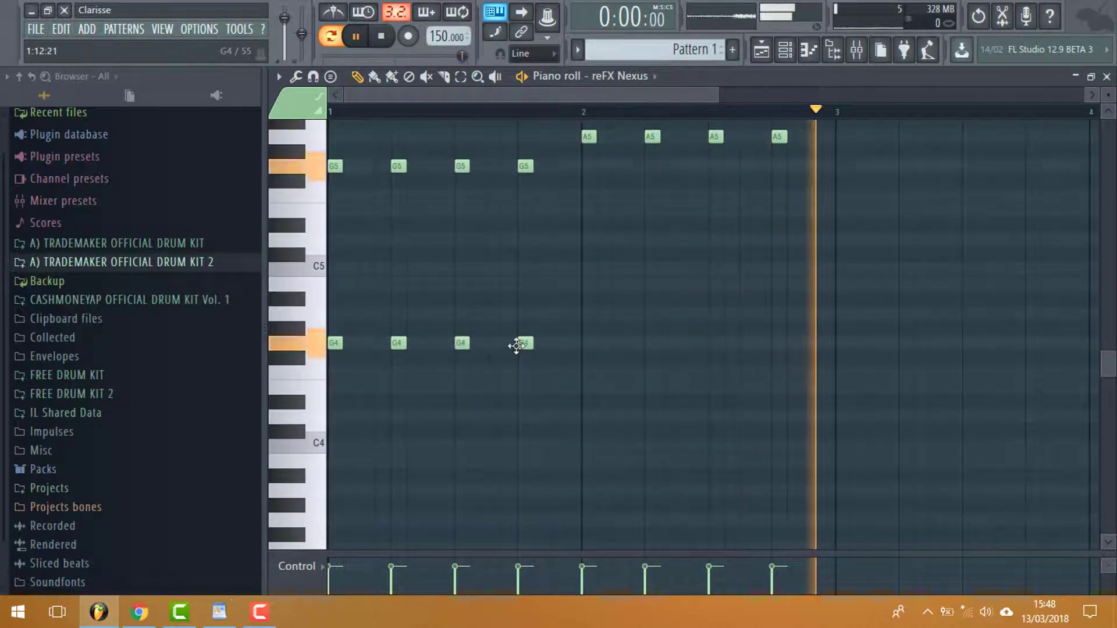
click(524, 344)
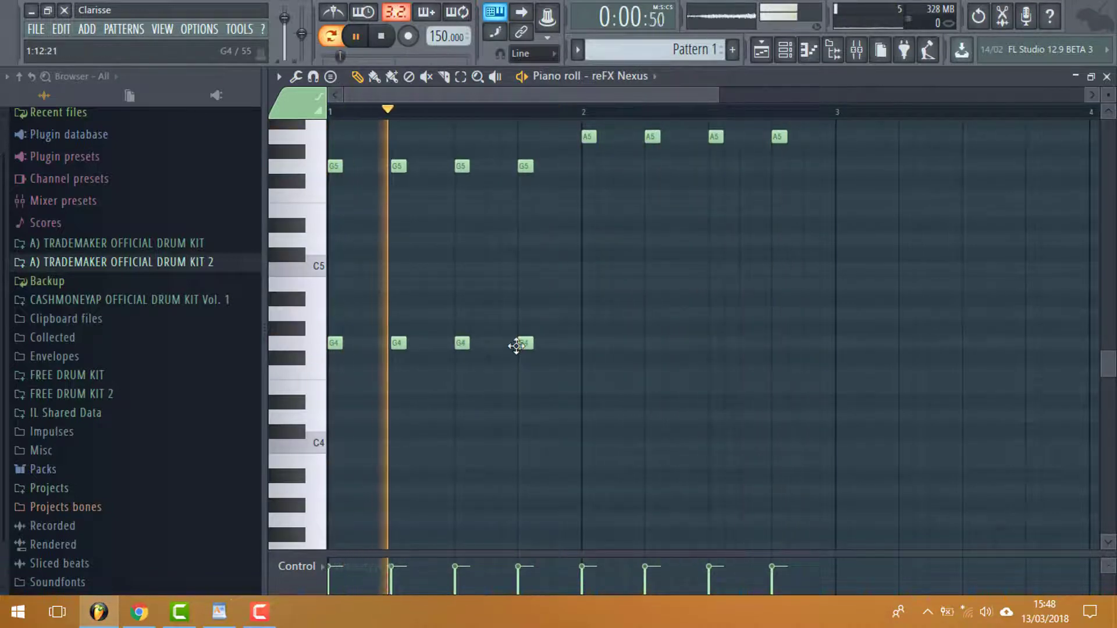
Step: Place A4 notes on all four beats of bar 2, directly below the A5 notes, during playback
click(586, 314)
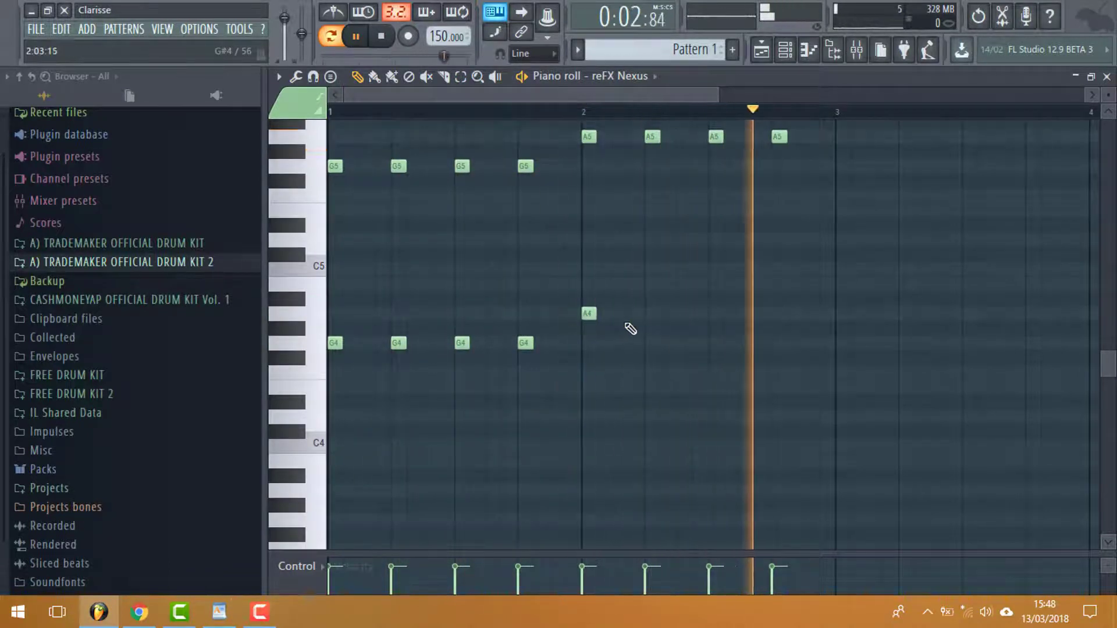
click(647, 314)
click(718, 314)
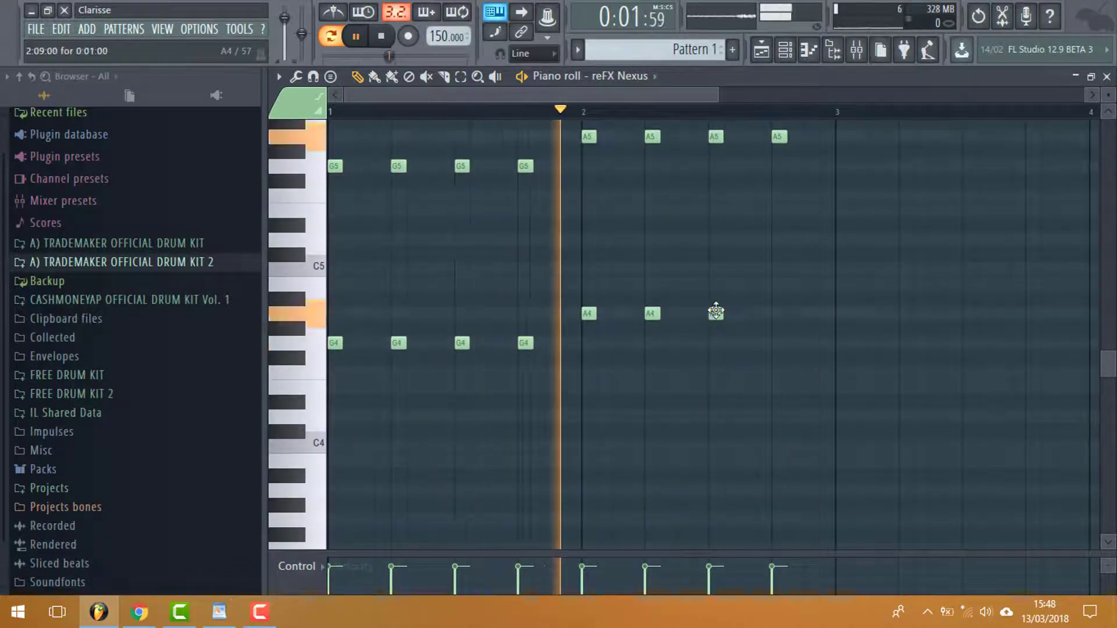
click(759, 314)
drag(764, 315, 776, 314)
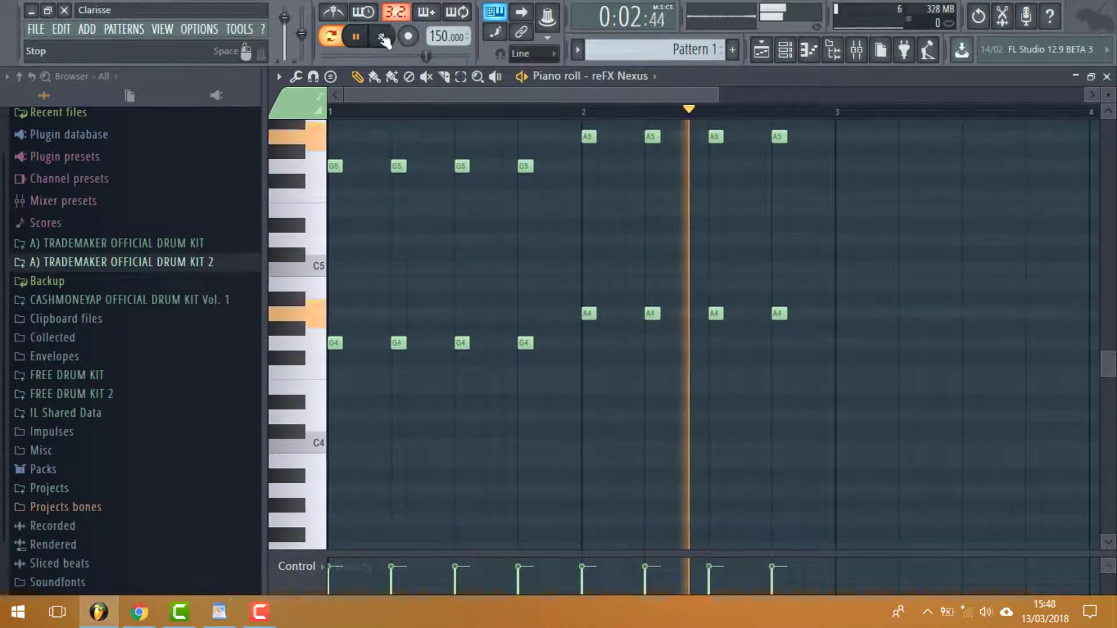
Step: Stop playback and audition the piano roll keys from G4 down to D4 to choose the next harmony note
key(space)
scroll(389, 366, down, 4)
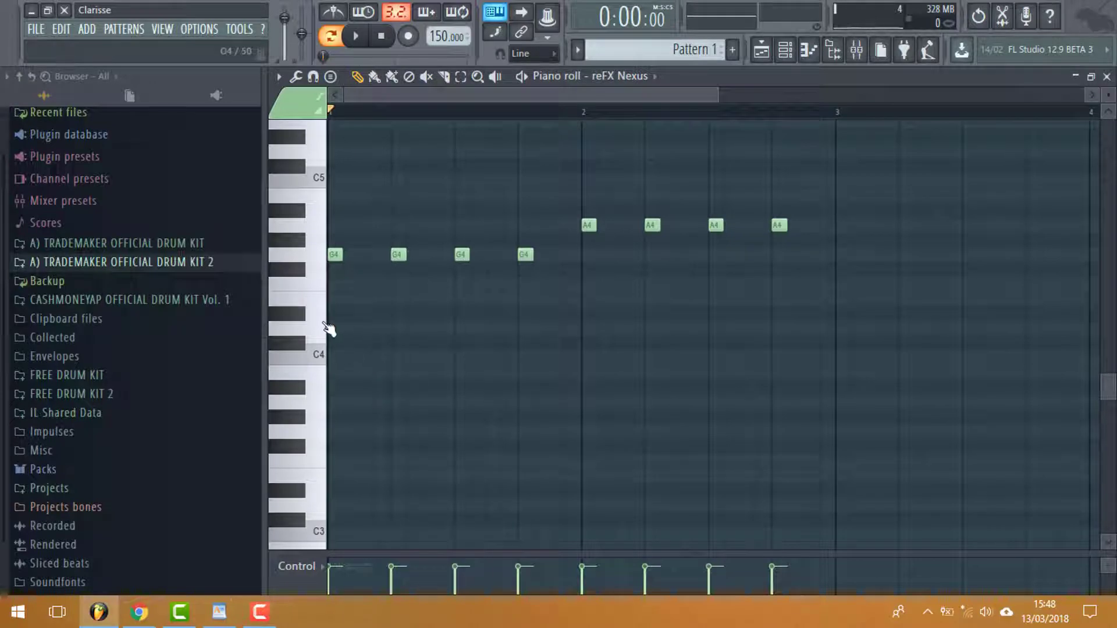
click(317, 291)
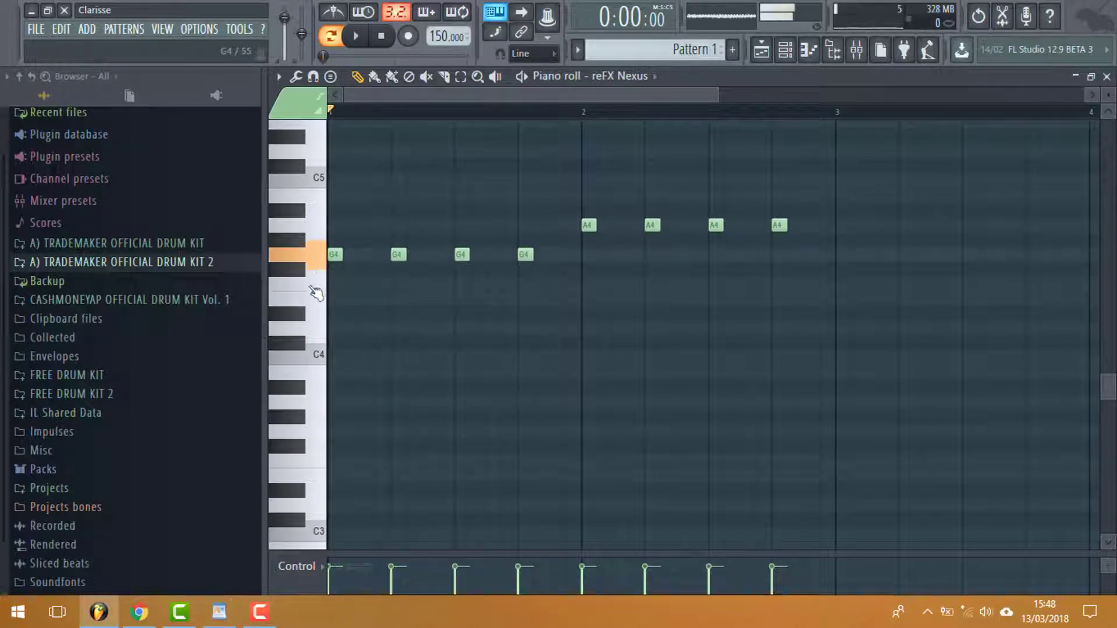
click(312, 324)
click(304, 316)
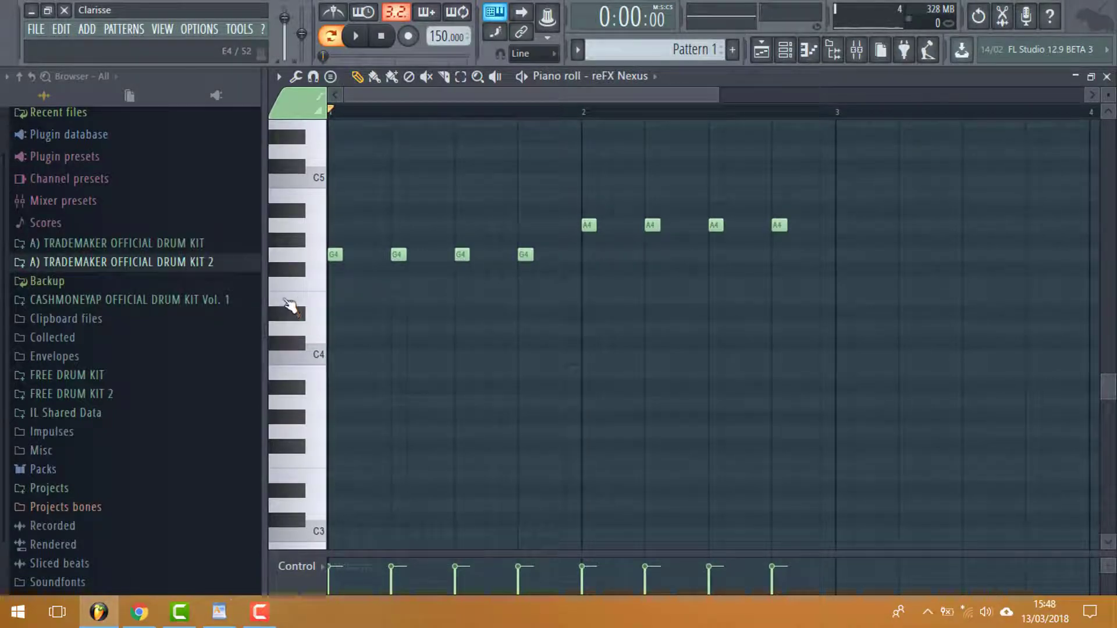
click(314, 283)
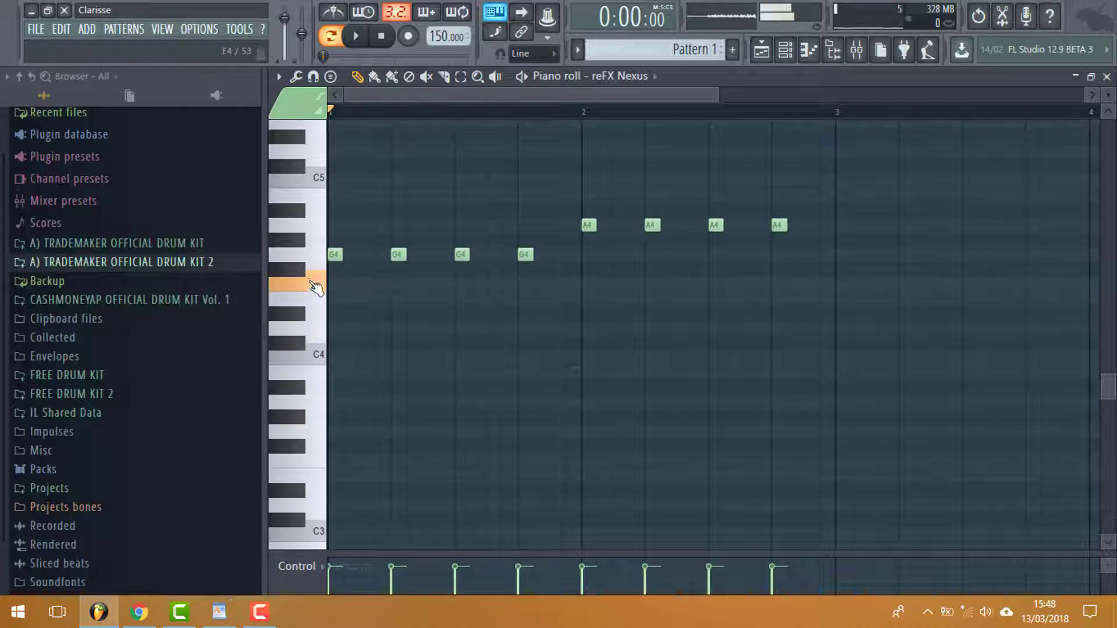
click(315, 296)
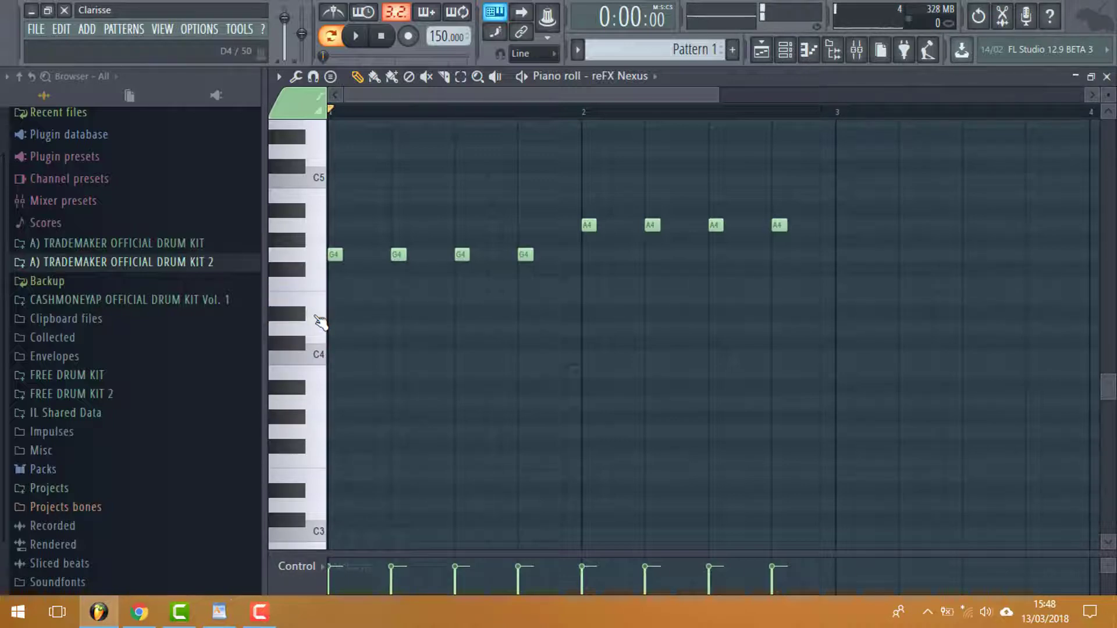
click(318, 318)
click(317, 318)
click(319, 305)
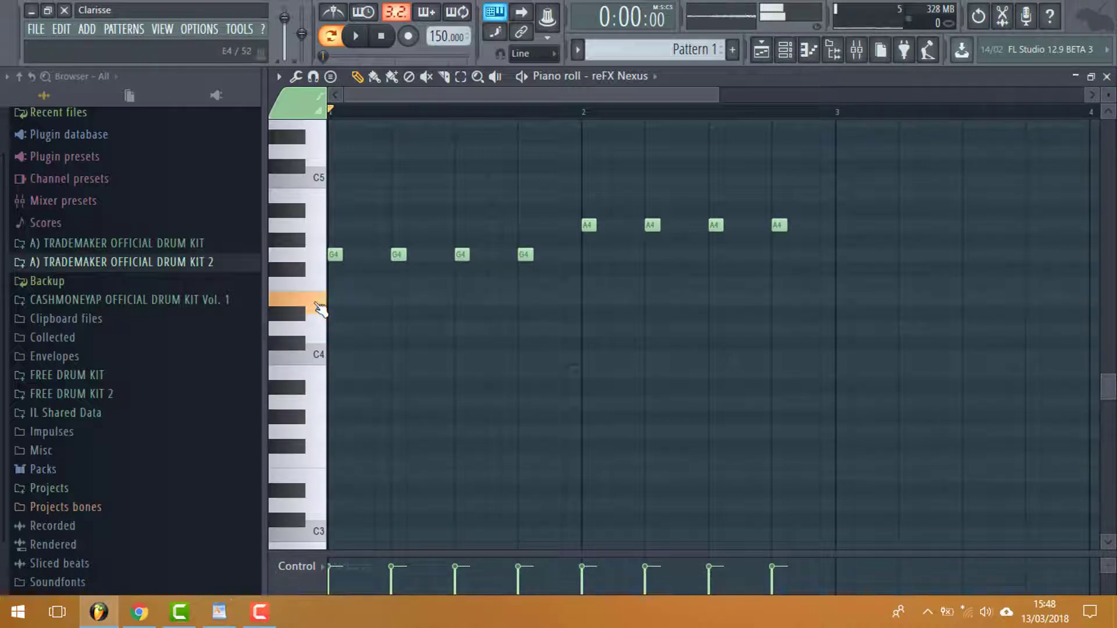
Step: Place E4 notes on all four beats of bar 1, beneath the G4 notes
click(335, 299)
click(411, 299)
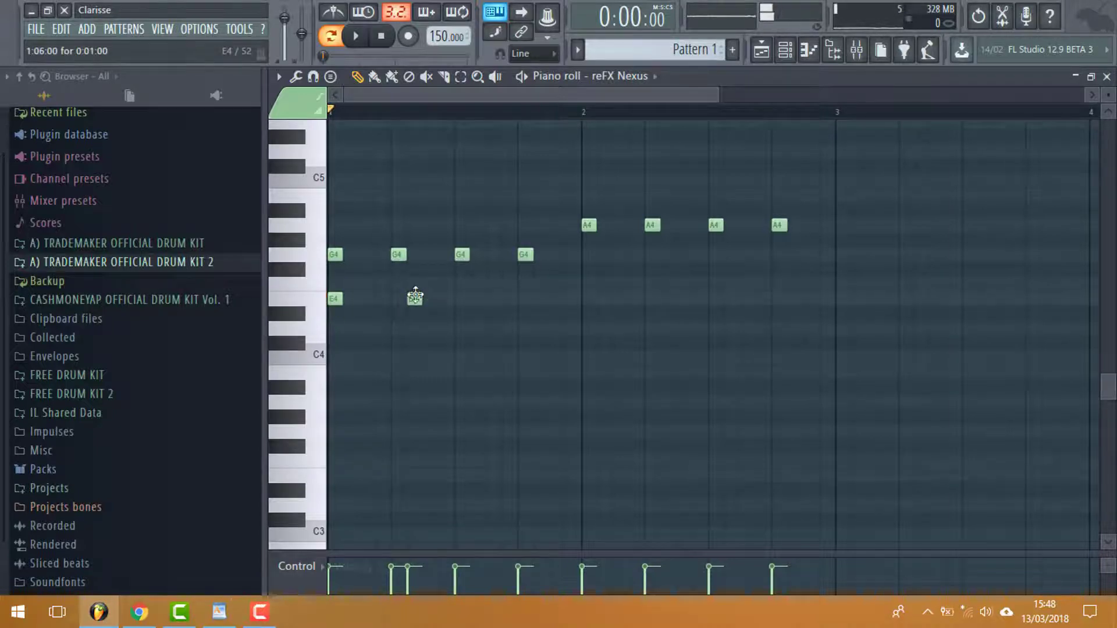
drag(415, 297, 399, 298)
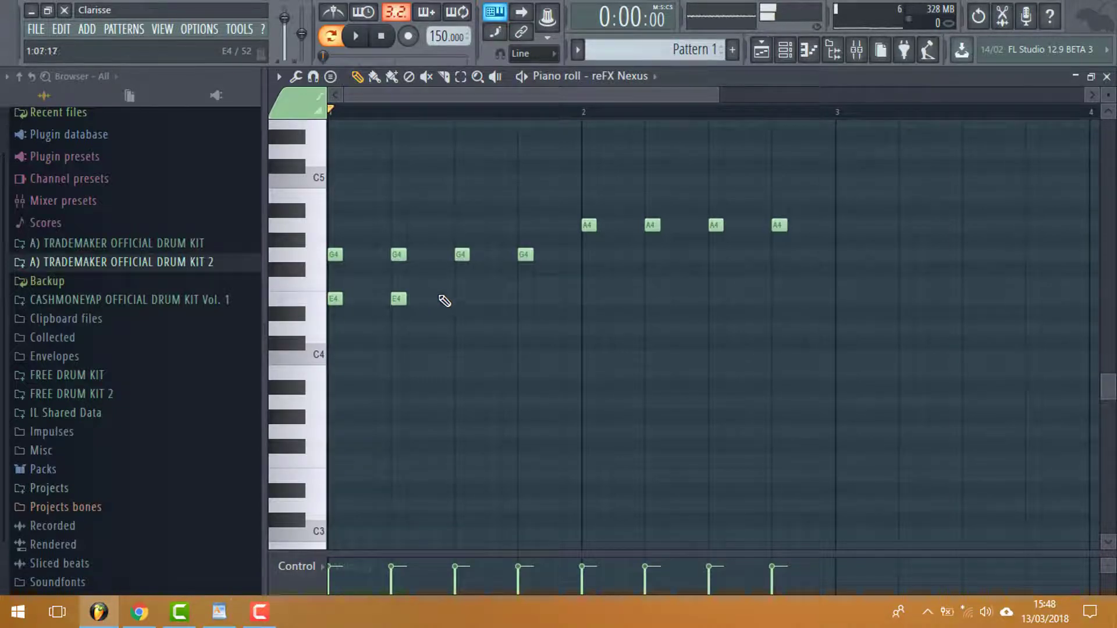
click(527, 313)
click(522, 299)
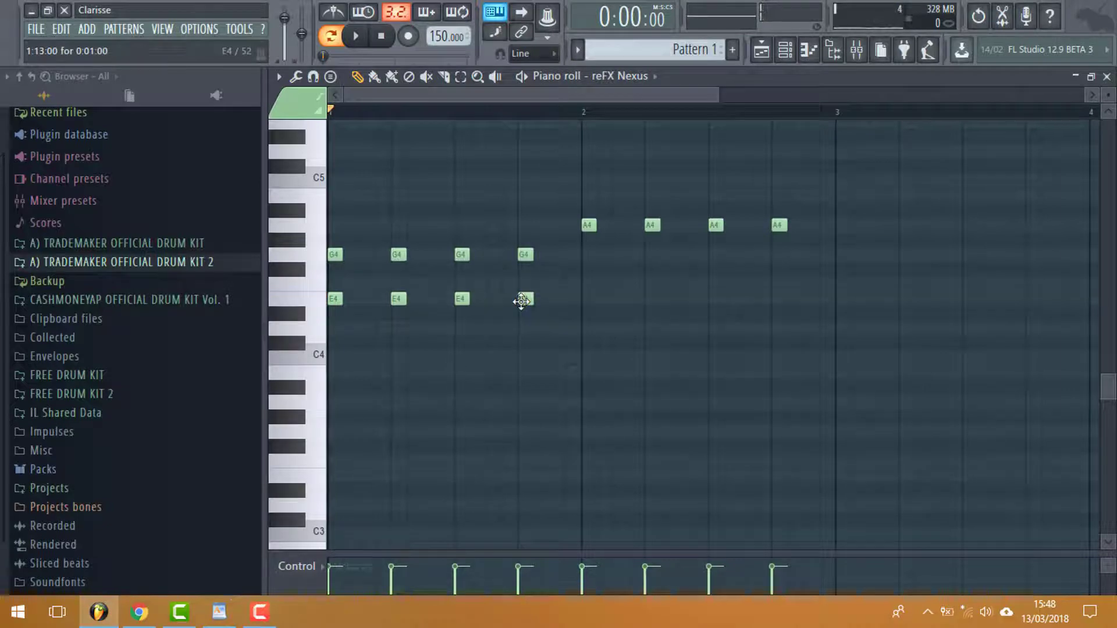
Step: Place F#4 notes on all four beats of bar 2, beneath the A4 notes
click(585, 270)
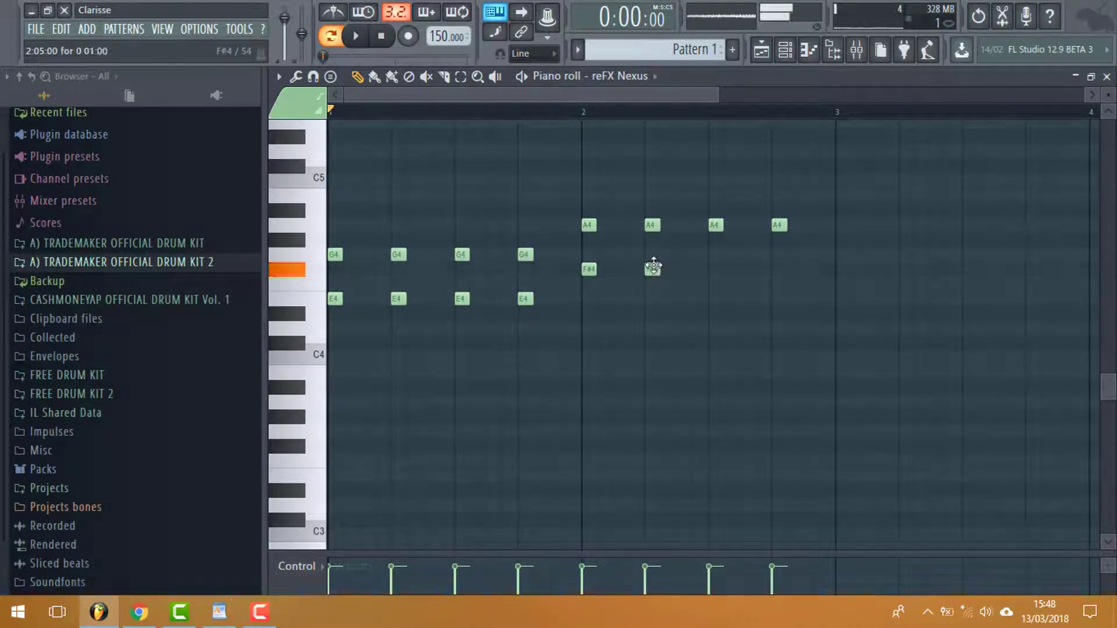
click(779, 269)
Step: Raise the four C#4 notes in bar 2 to D4 during playback
scroll(686, 291, up, 3)
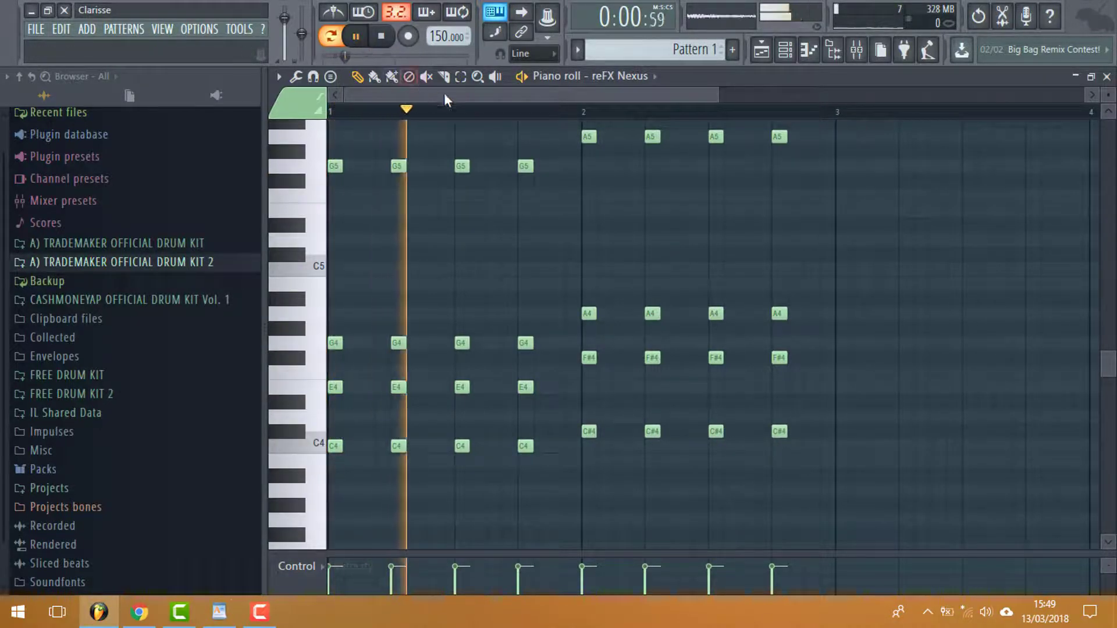
drag(810, 441, 593, 478)
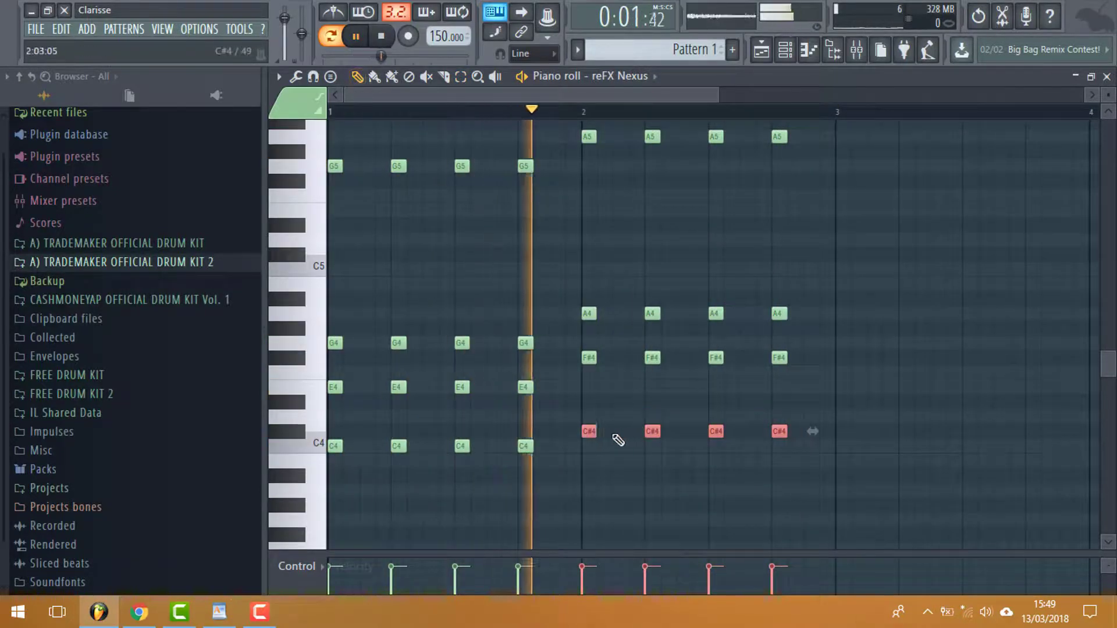
drag(589, 430, 584, 414)
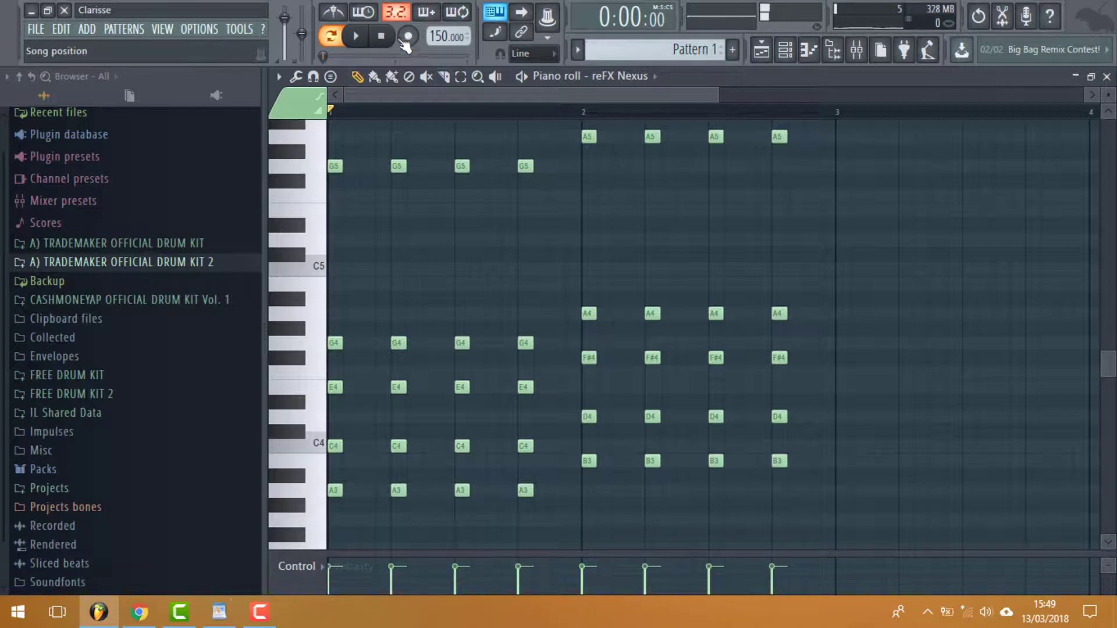
Step: Select the G5 and A5 notes across both bars, and extend the selection to every note in the pattern
scroll(872, 511, down, 4)
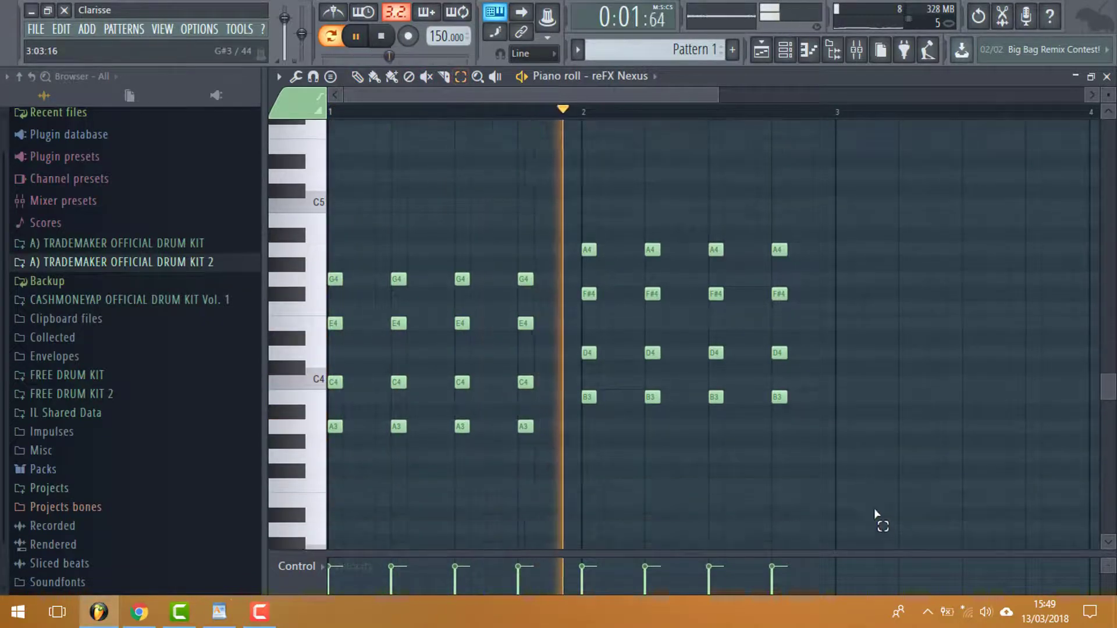
drag(826, 264, 329, 221)
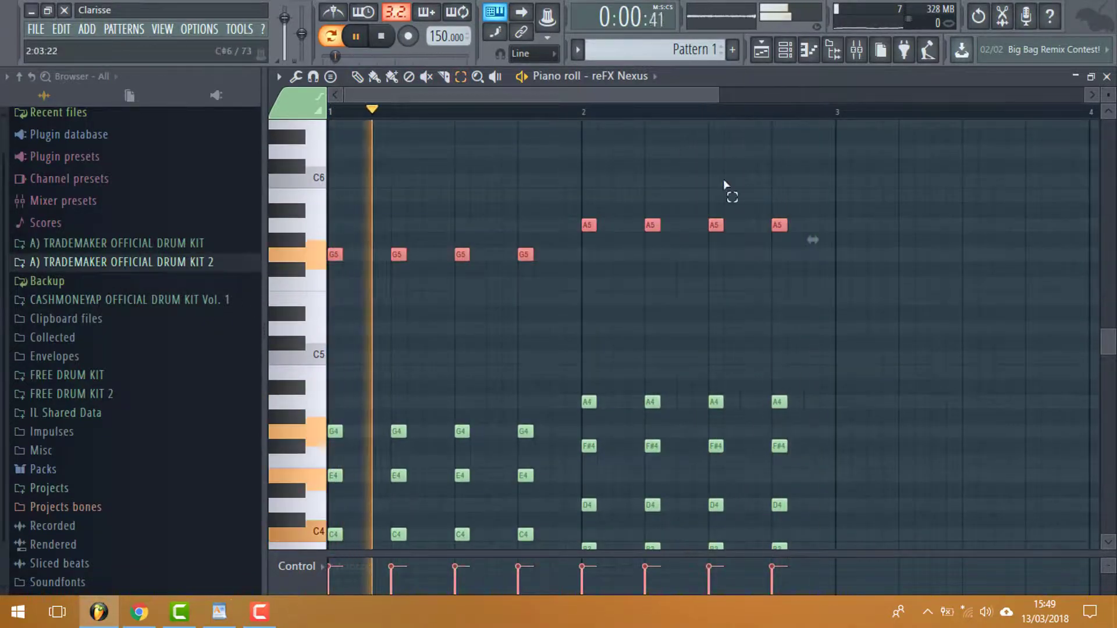
key(ctrl+Up)
key(ctrl+a)
scroll(938, 210, down, 4)
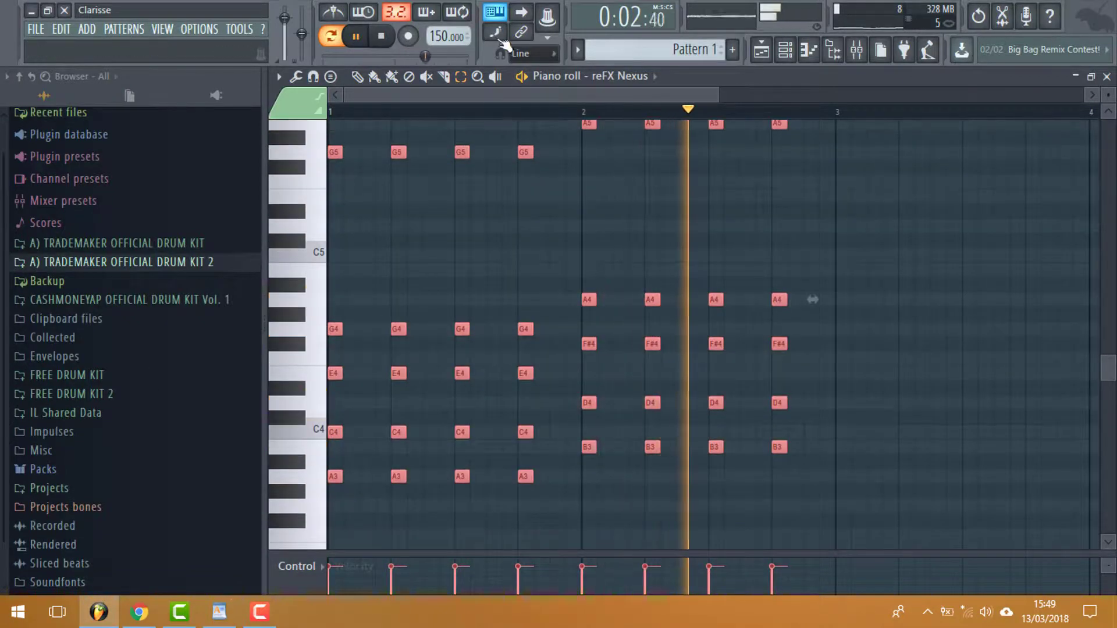
Step: Set the reFX Nexus channel's preset to Brass (11) and return to the piano roll
click(785, 50)
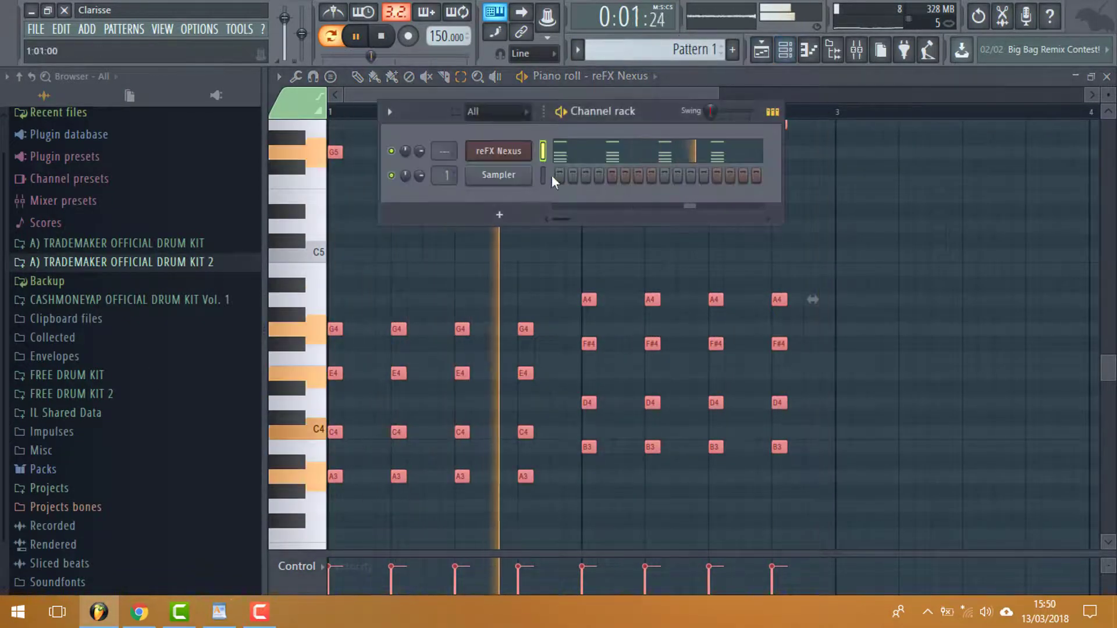
click(521, 159)
click(789, 357)
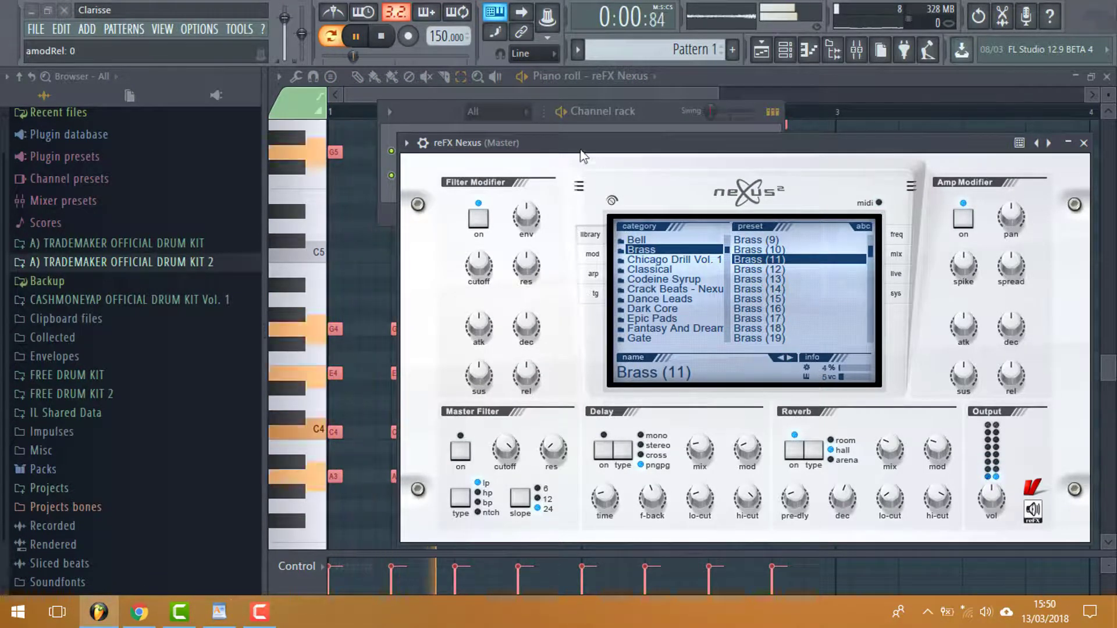
click(550, 91)
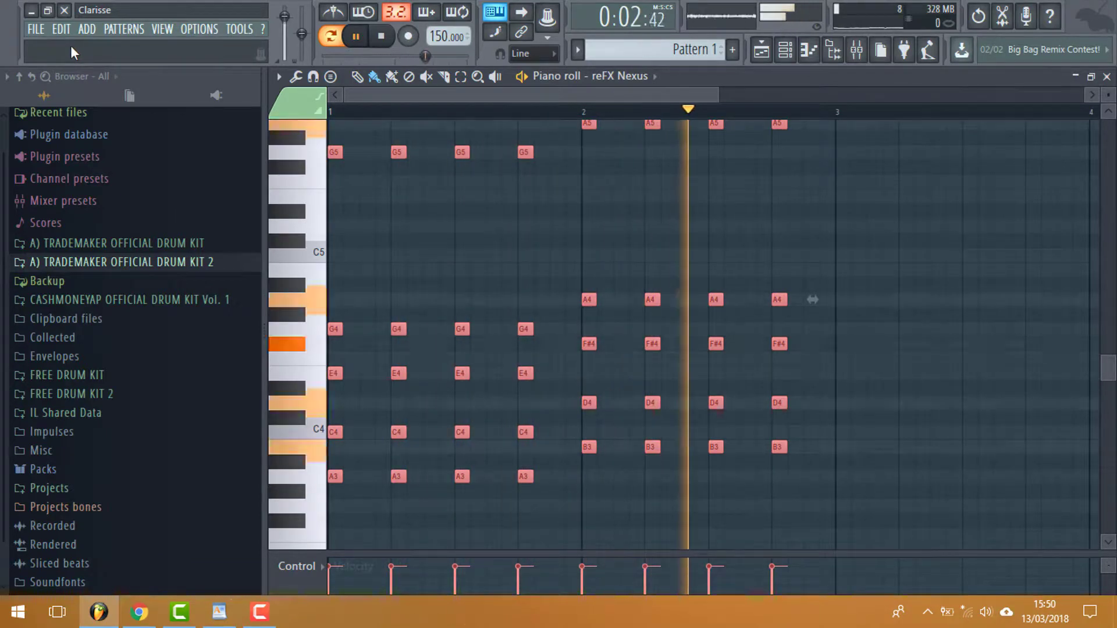
Step: Play through the layered two-bar chord pattern in the piano roll and stop playback
scroll(666, 279, up, 1)
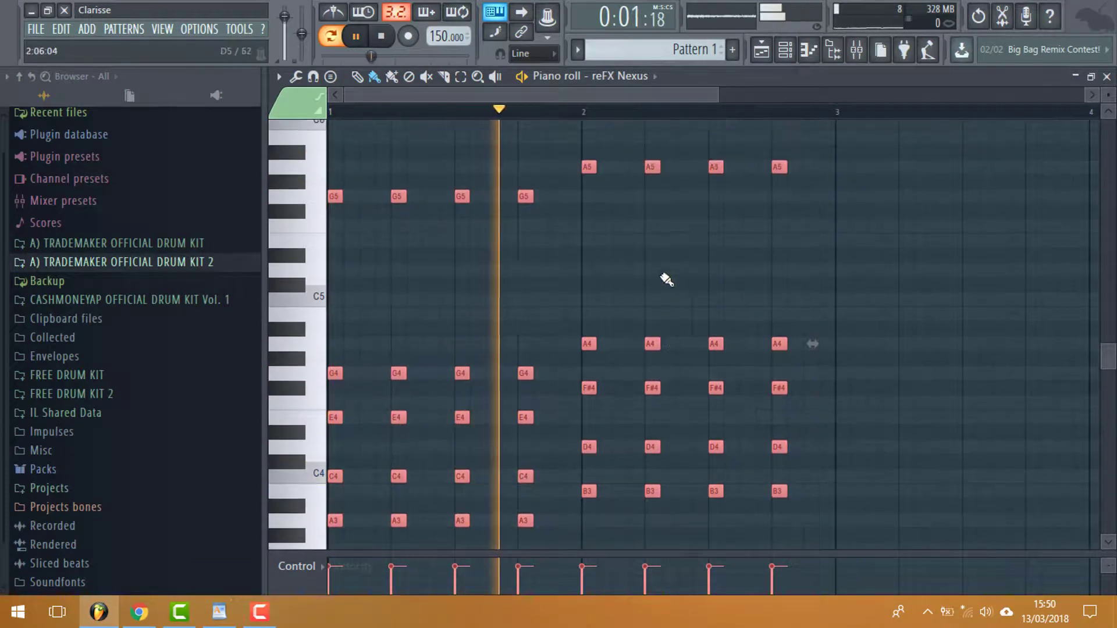
click(357, 76)
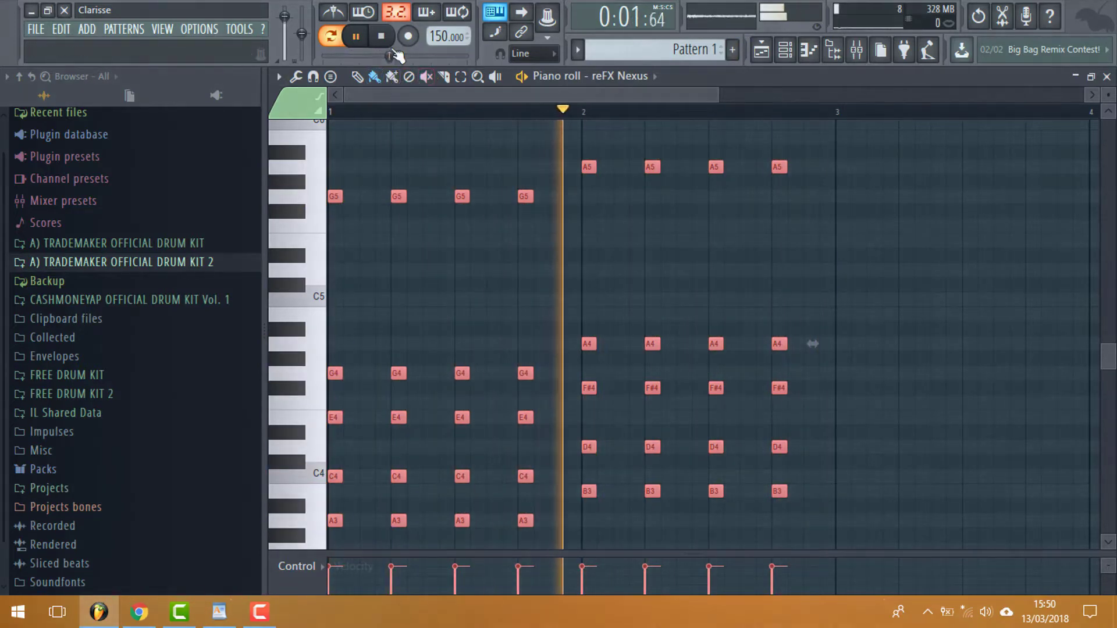
click(382, 37)
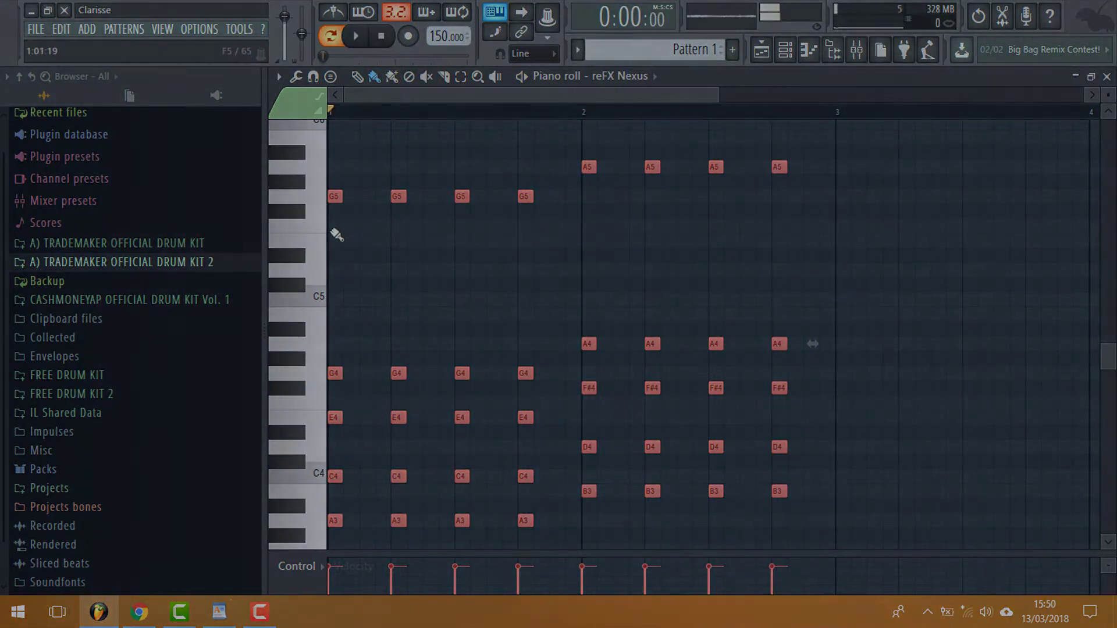